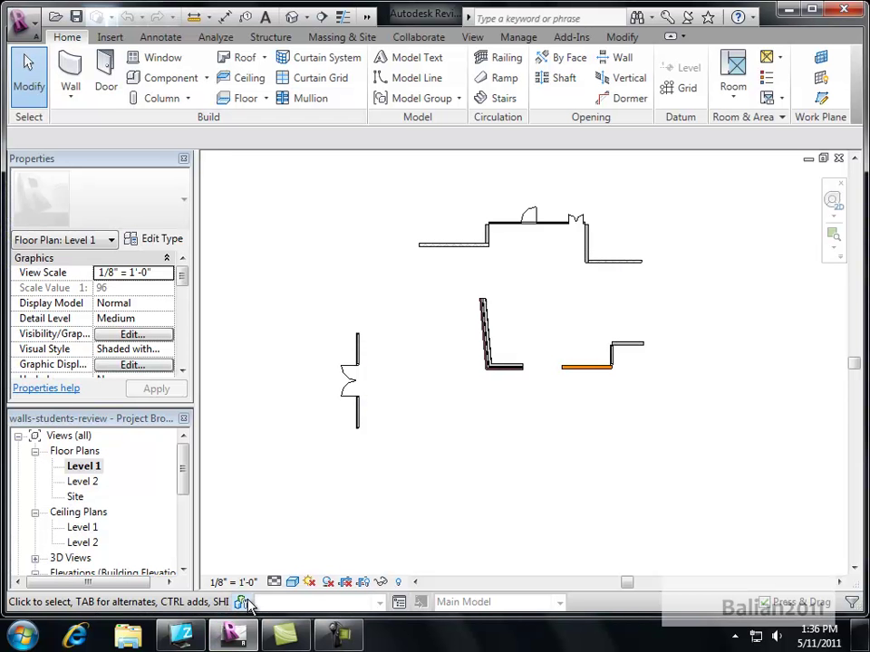
Zoom and pan the Level 1 plan onto the short orange and grey walls at lower right
scroll(570, 405, "up", 3)
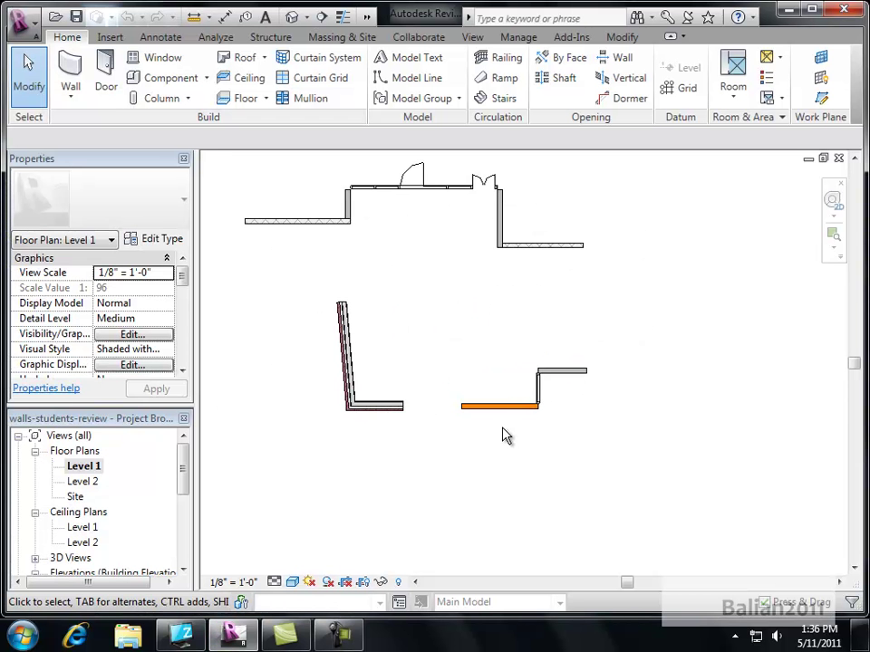
scroll(564, 375, "up", 1)
middle_click_drag(564, 374, 514, 463)
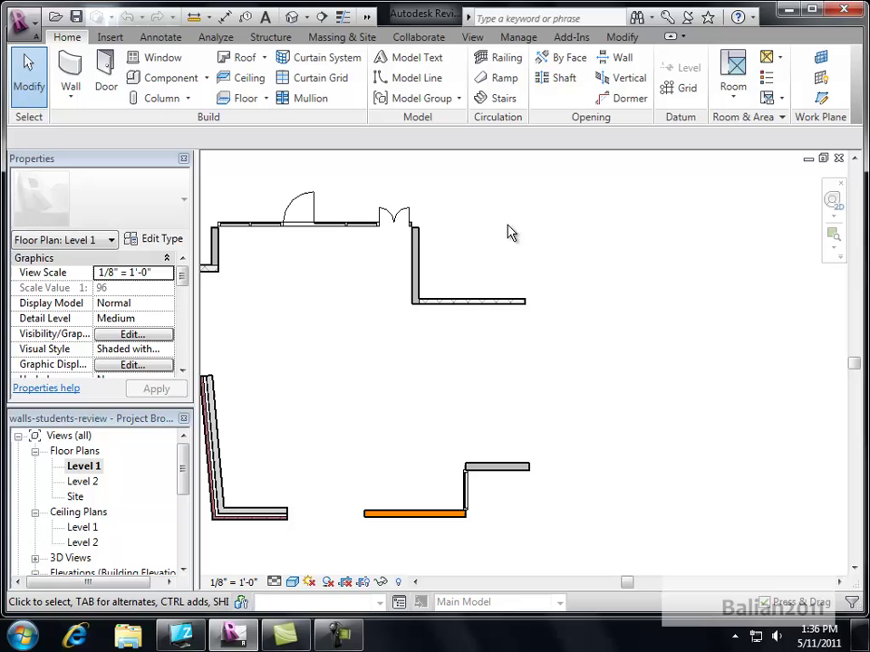
Start the Wall tool with Curtain Wall 1 as the wall type
left_click(71, 74)
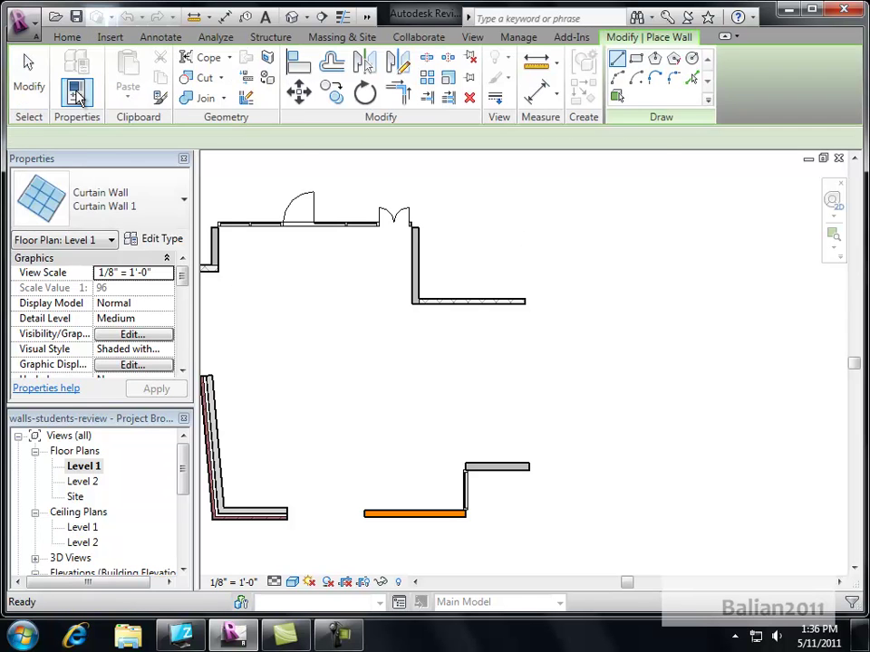
left_click(126, 206)
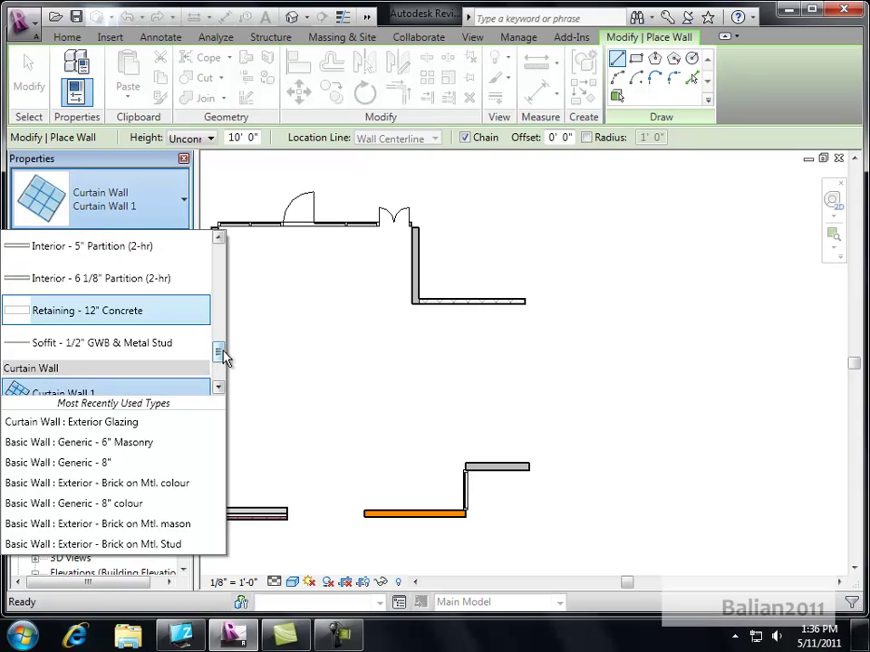
left_click_drag(221, 352, 224, 372)
left_click(94, 293)
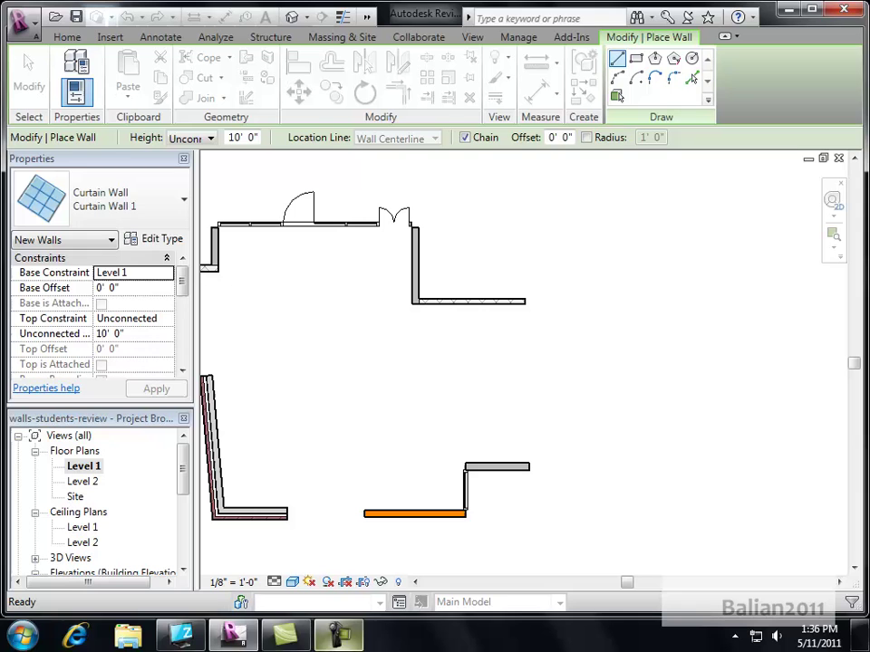
left_click(340, 637)
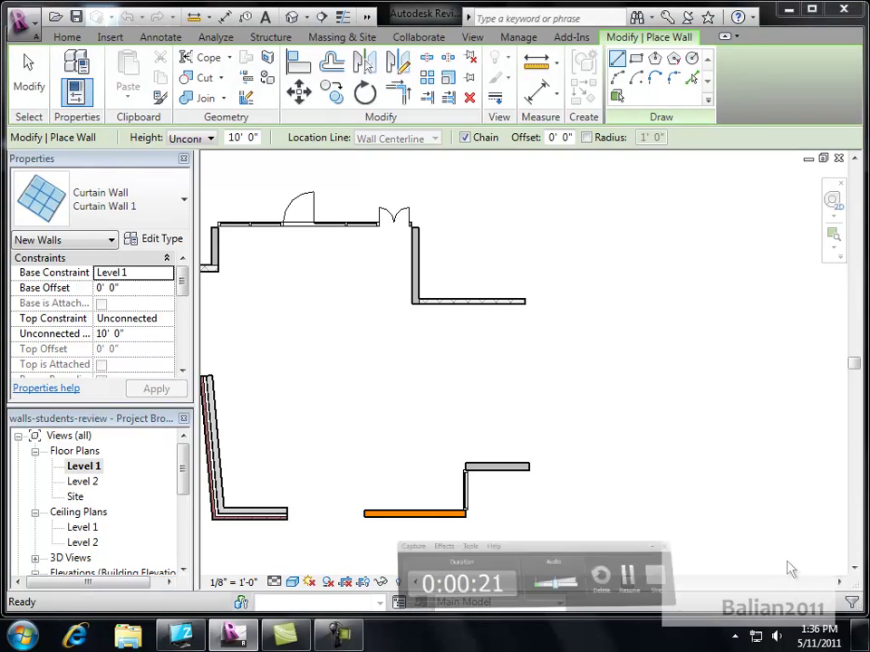
left_click(788, 571)
left_click(95, 202)
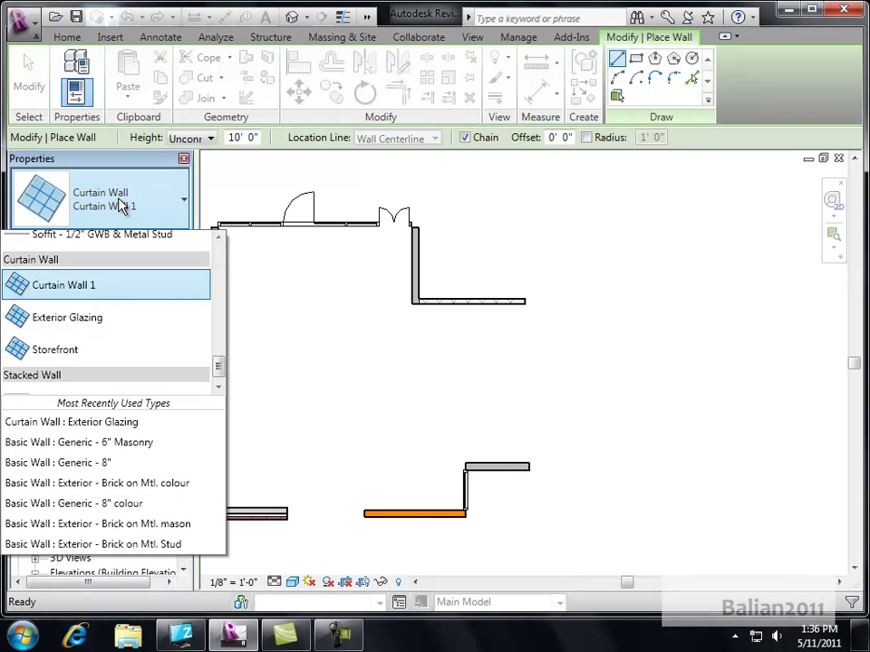
left_click(87, 297)
Draw the curtain wall from the upper wall's end down to the lower grey wall
left_click(521, 302)
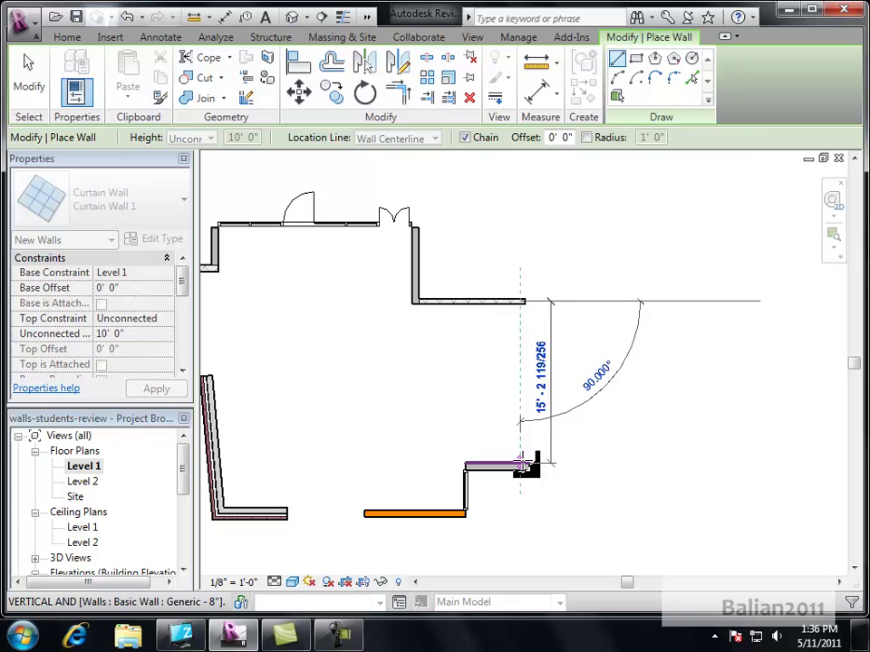
left_click(523, 466)
key("Escape")
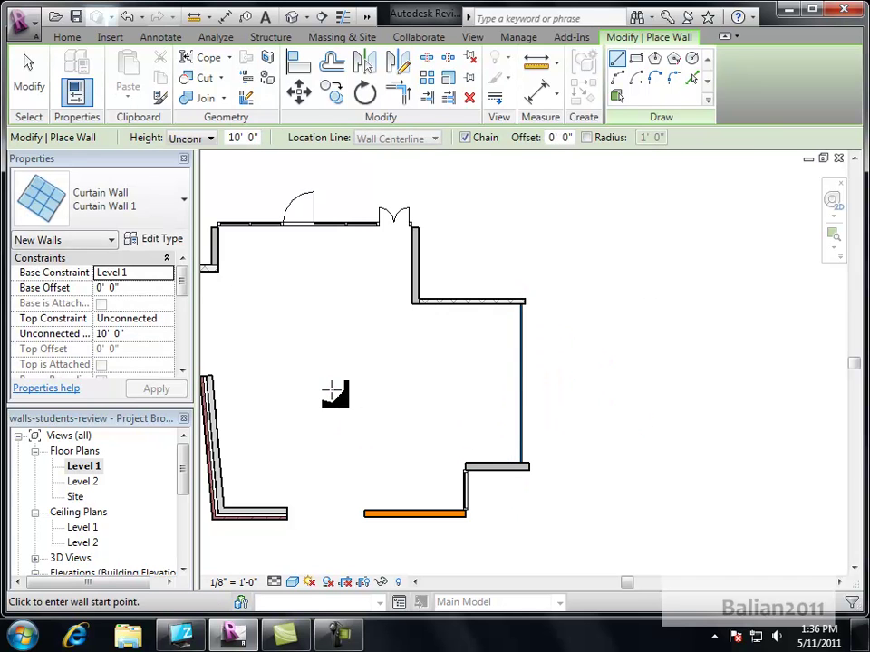
Open the East elevation, zoom in and select the new blue Curtain Wall 1
key("Escape")
left_click_drag(186, 461, 187, 508)
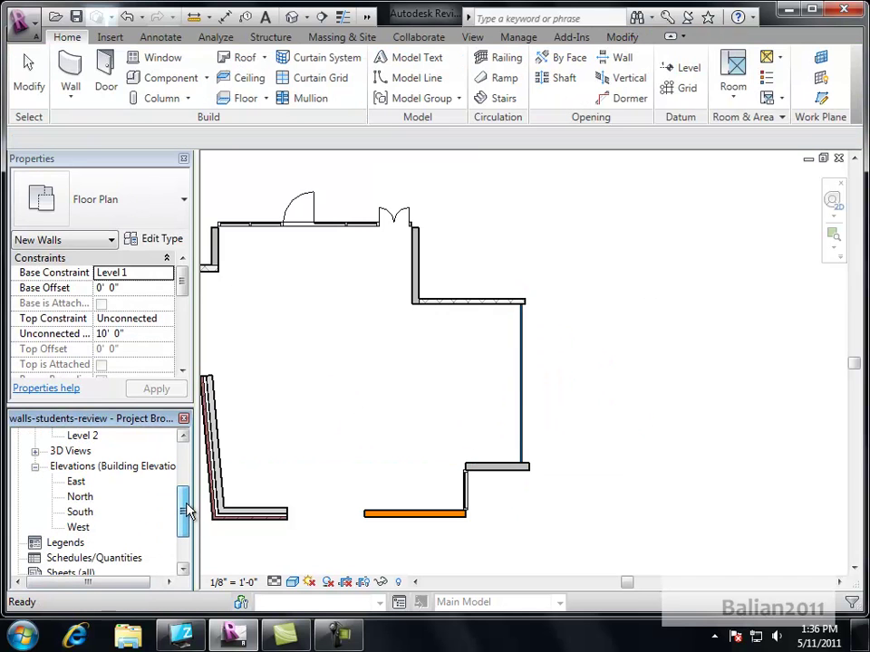
double_click(76, 481)
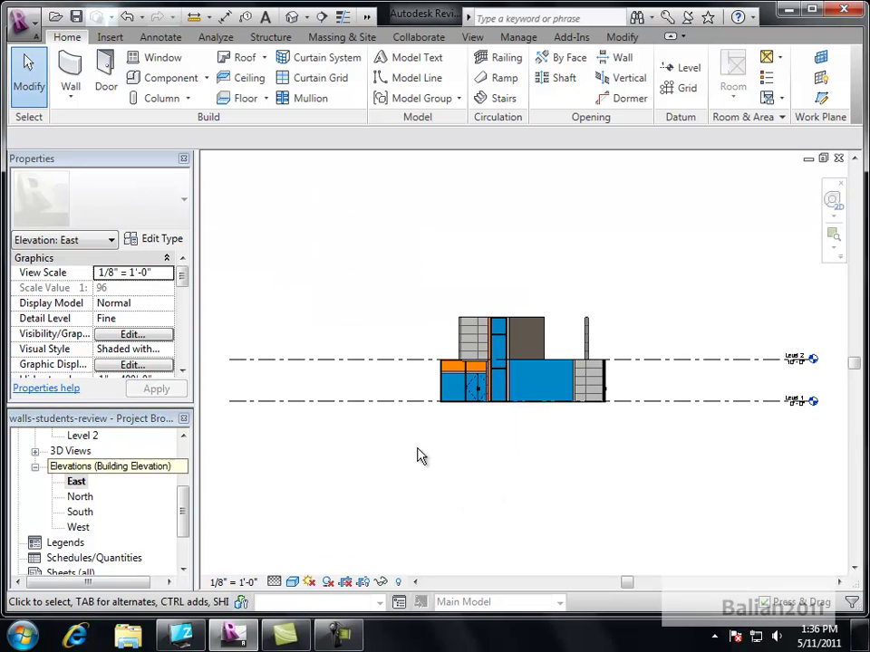
scroll(575, 384, "up", 2)
scroll(575, 384, "up", 3)
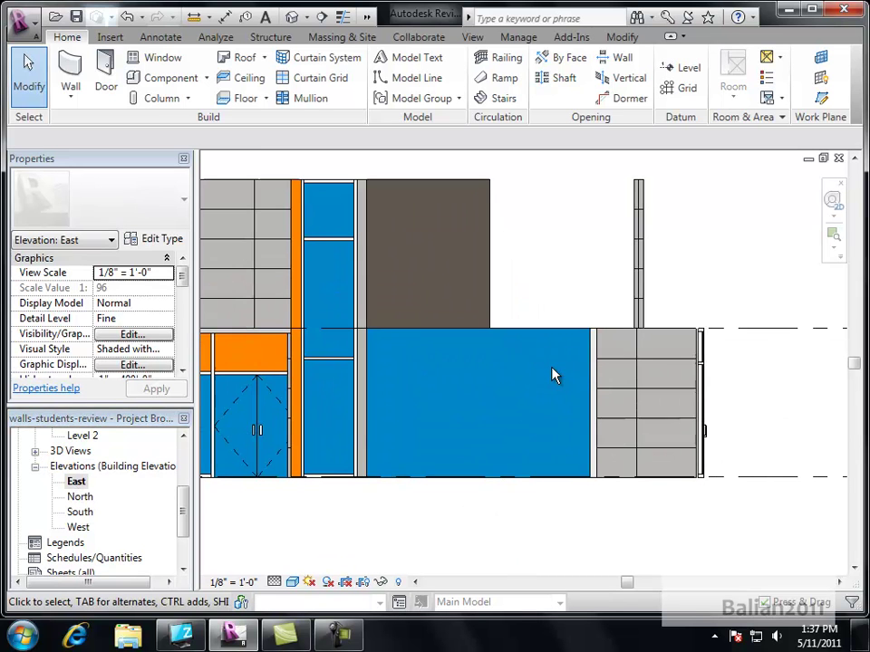
left_click(489, 337)
left_click(65, 36)
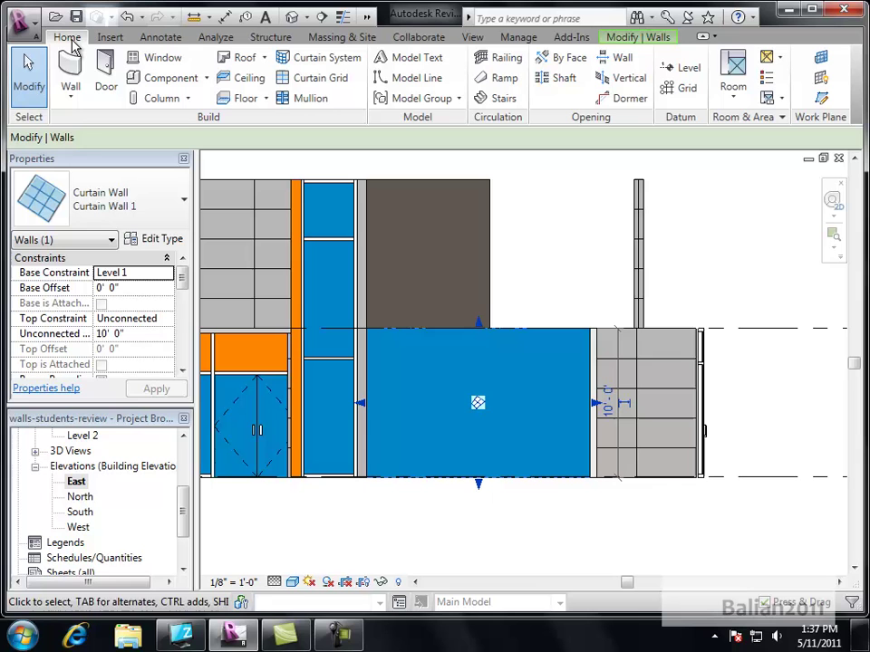
Add vertical curtain grid lines forming a 6'-0" bay and split the left bay at its midpoint
left_click(312, 81)
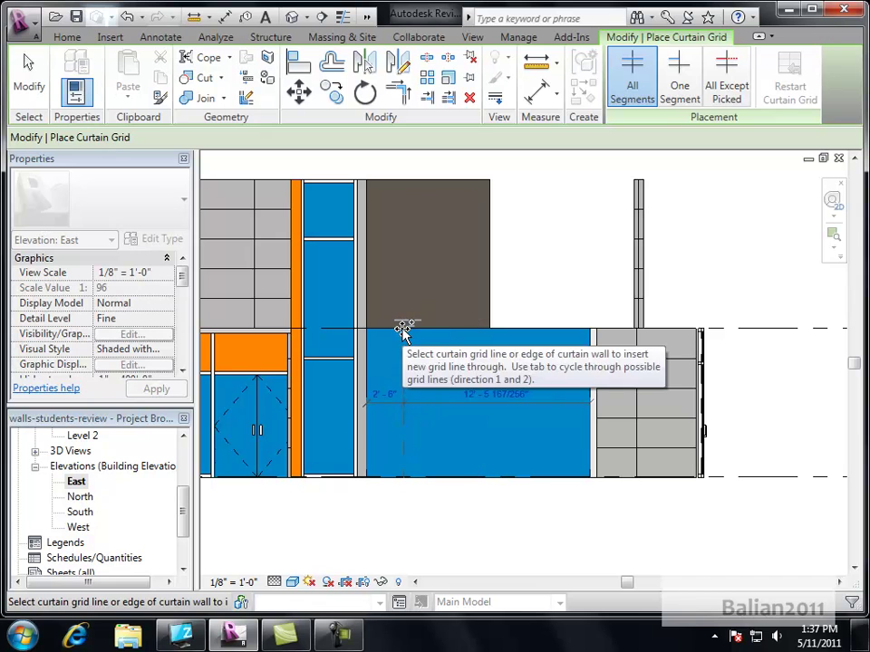
left_click(565, 331)
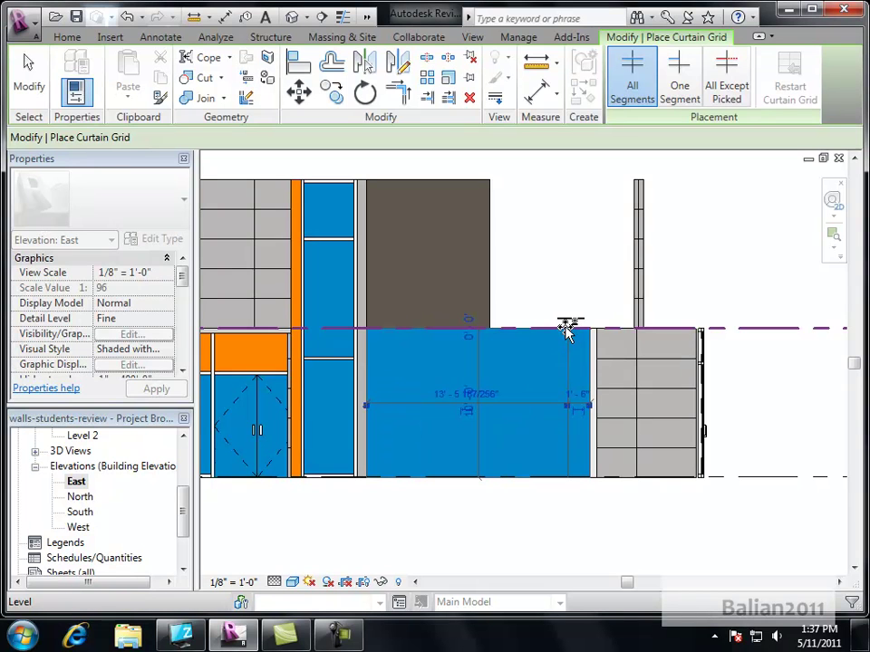
left_click(484, 332)
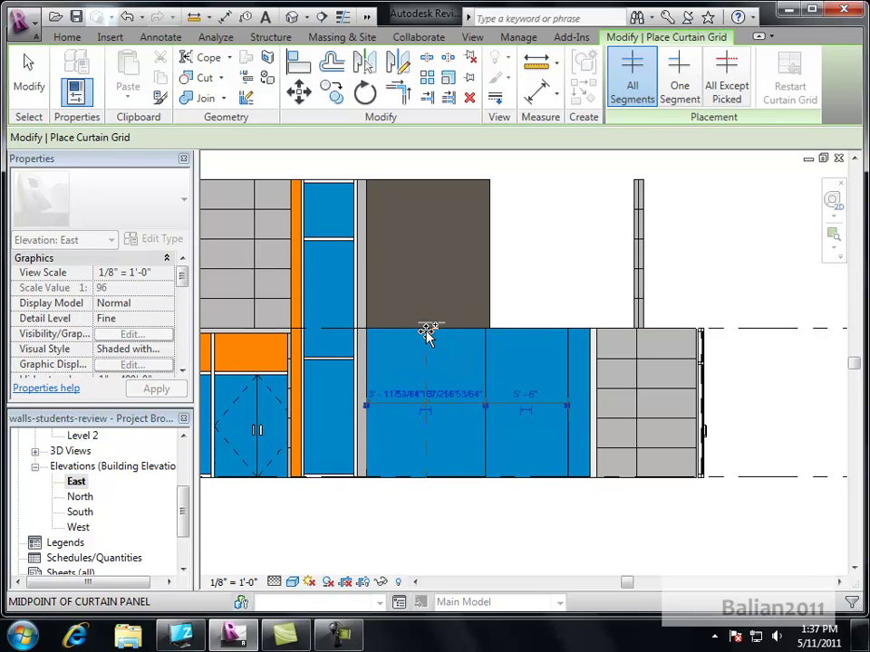
left_click(525, 397)
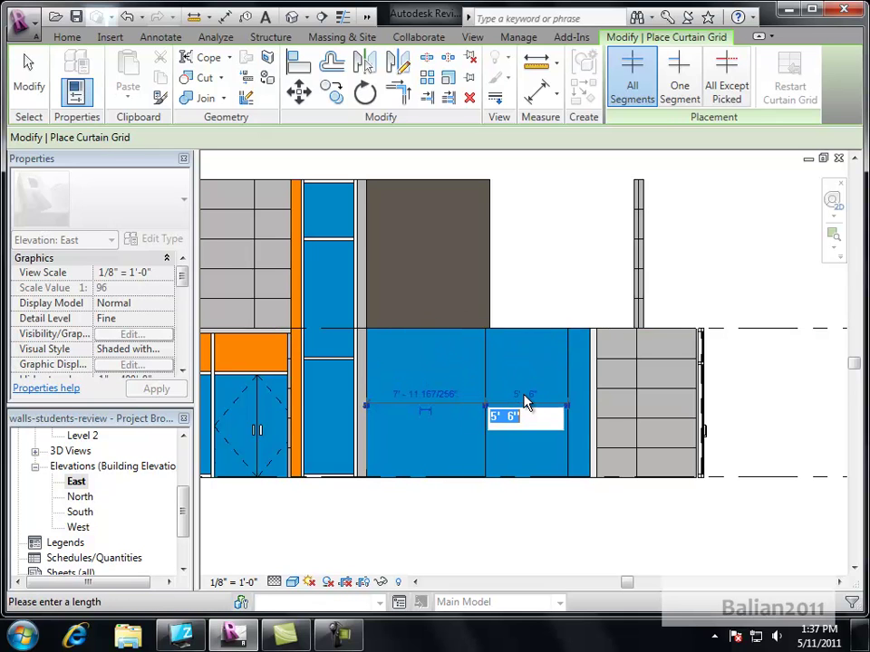
type("6")
key("Return")
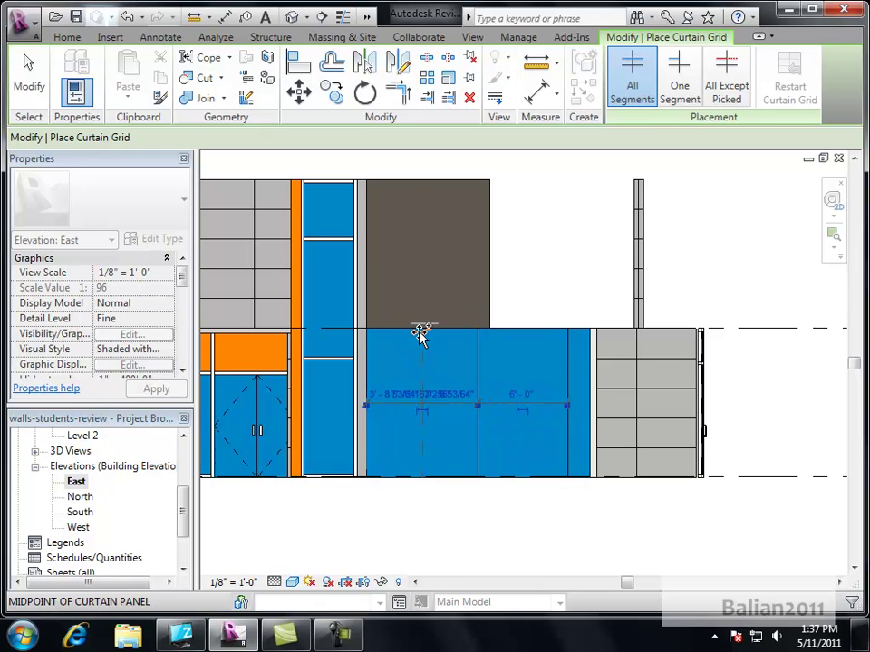
left_click(420, 334)
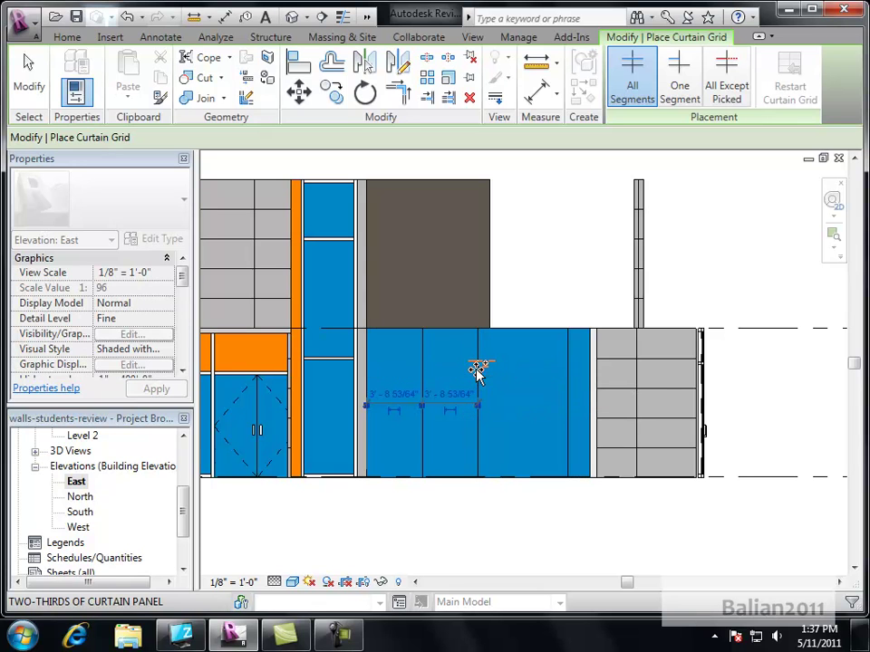
Add a horizontal curtain grid line 7'-0" above the wall's base
left_click(475, 373)
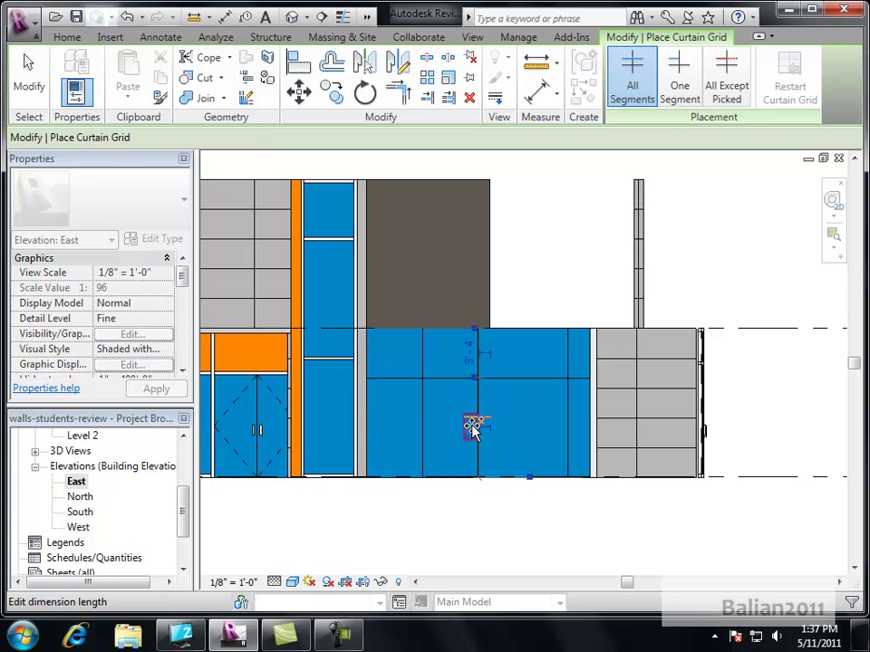
left_click(470, 425)
type("7")
key("Return")
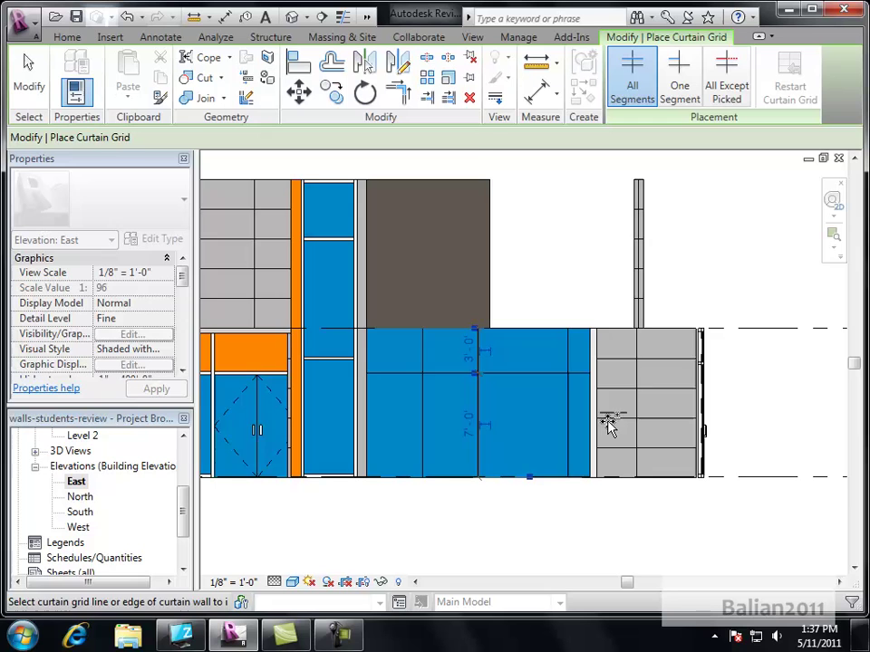
scroll(544, 404, "up", 3)
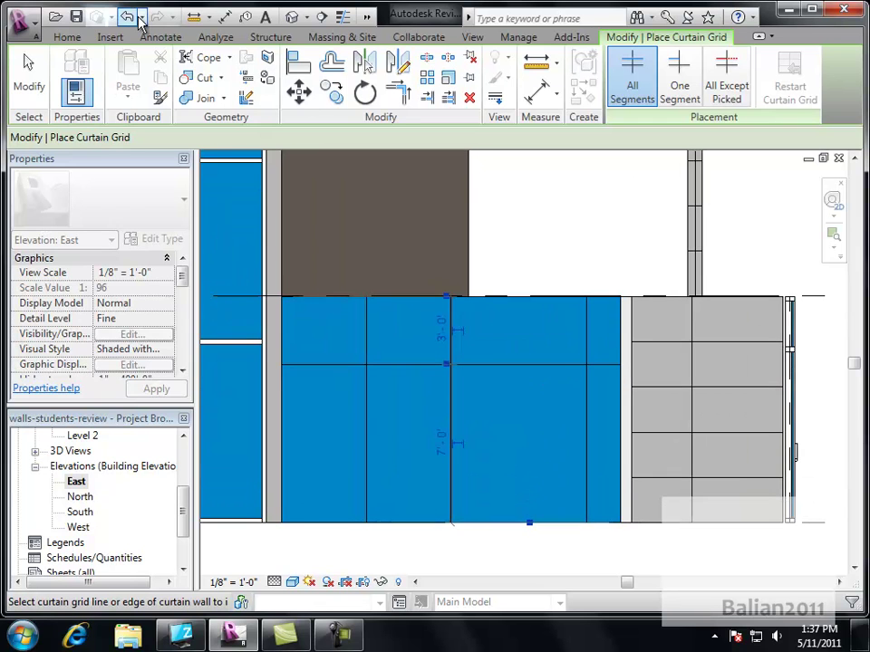
Load the Curtain Wall Sgl Glass and Curtain Wall Dbl Glass families from the Doors library
left_click(109, 38)
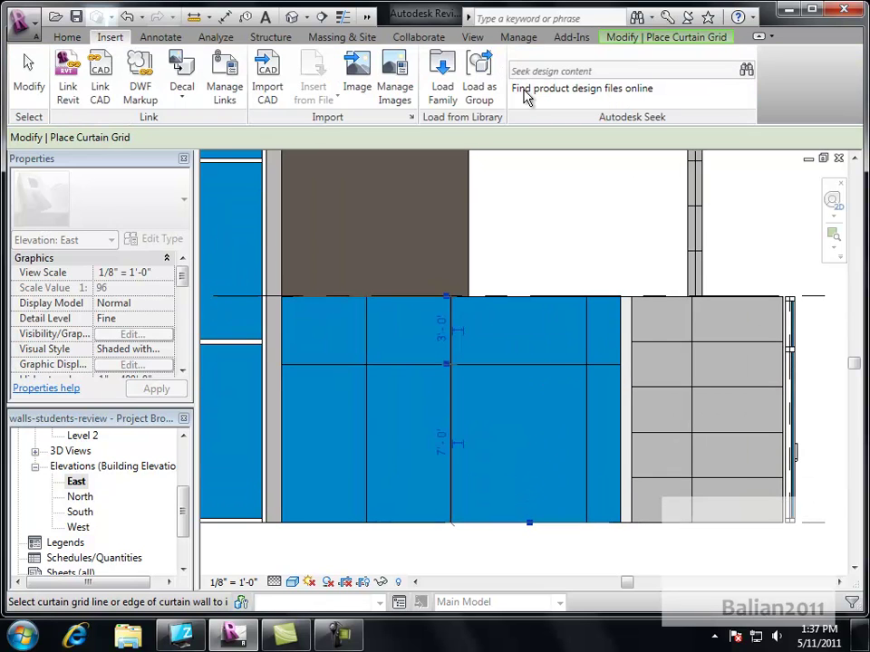
left_click(442, 86)
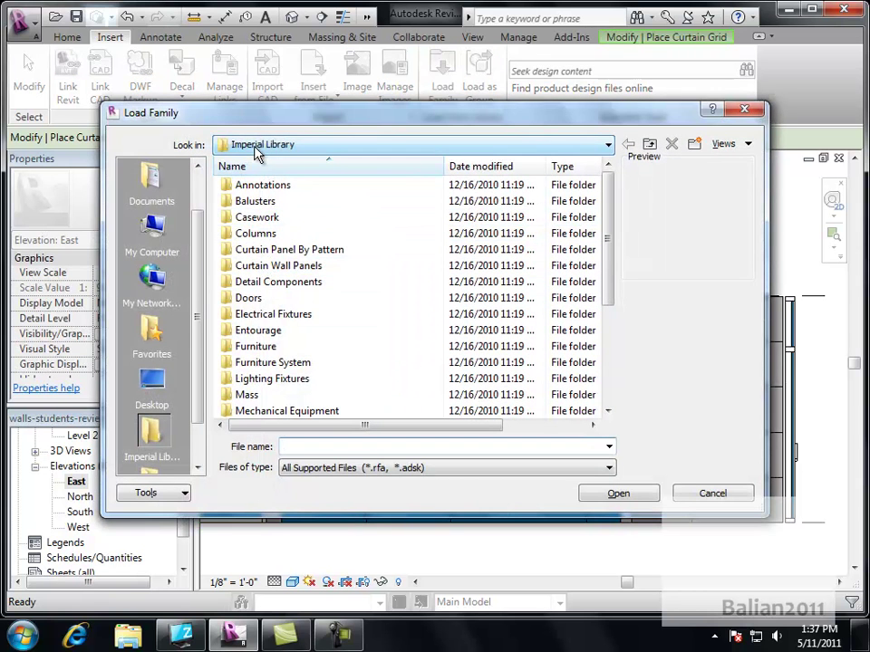
double_click(237, 297)
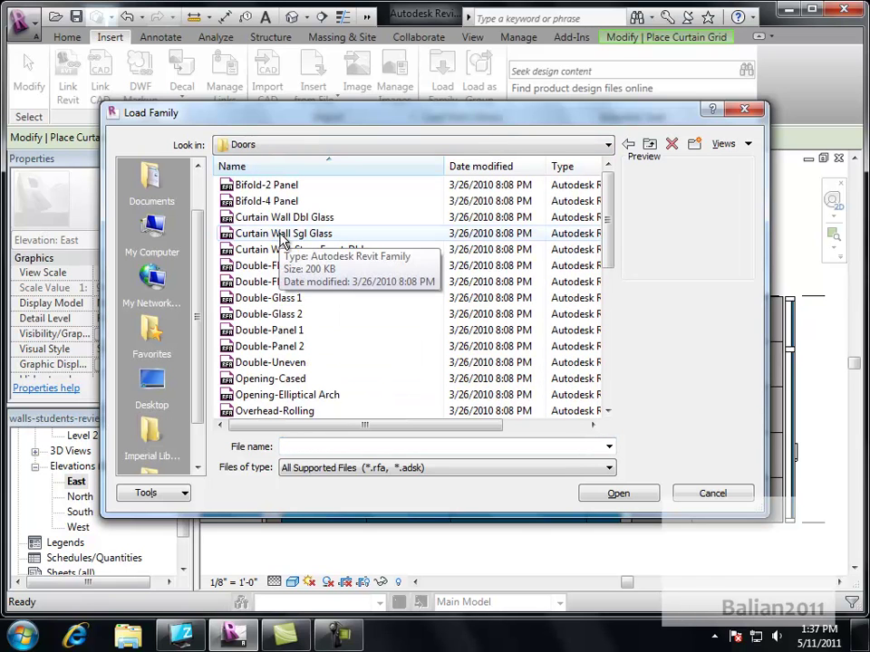
left_click(284, 238)
left_click(295, 219, "ctrl")
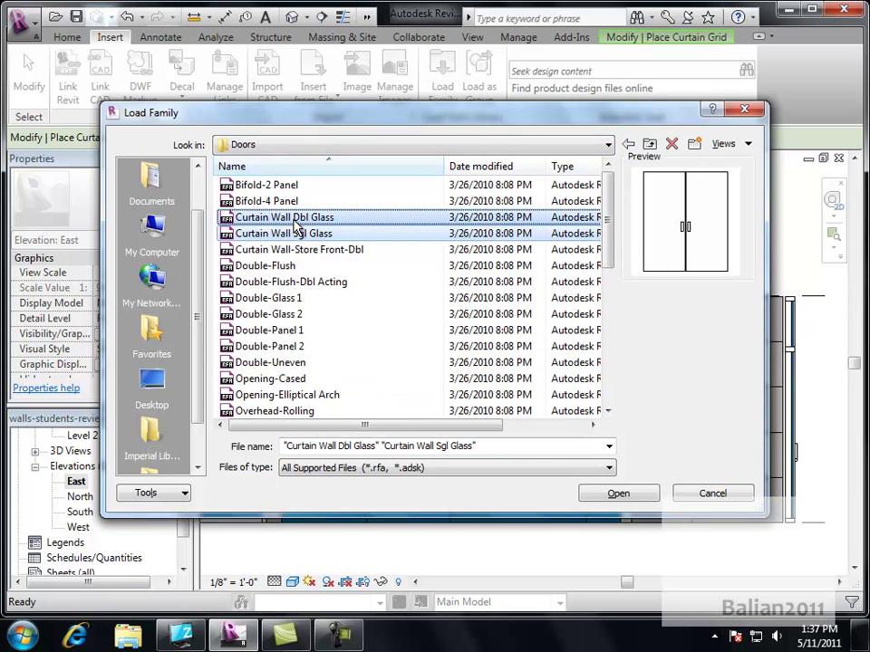
left_click(617, 492)
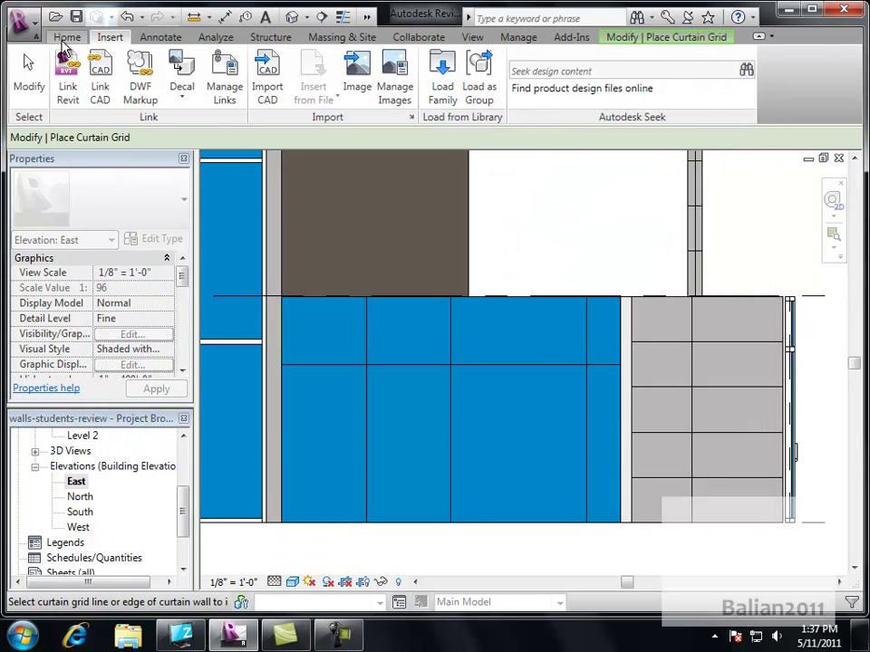
left_click(66, 37)
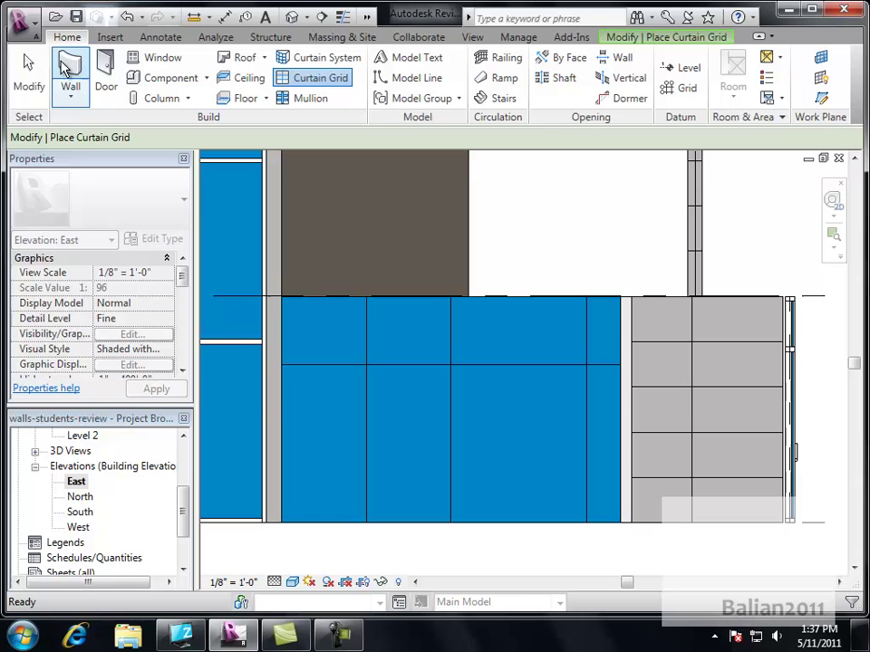
In the Default 3D view, Tab-select the lower glass panel of the 6'-0" bay
left_click(29, 80)
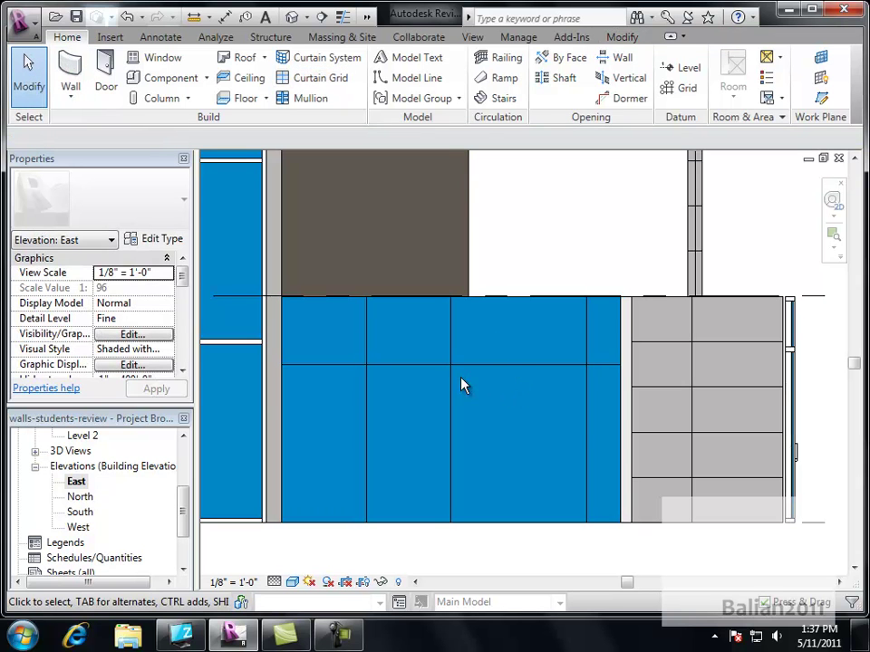
left_click(292, 19)
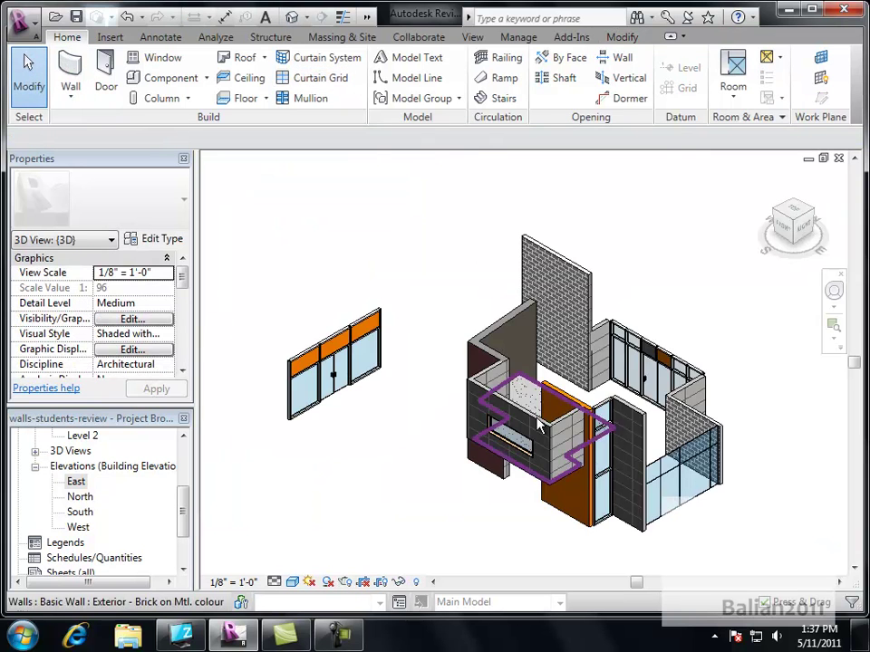
scroll(625, 453, "up", 3)
middle_click_drag(591, 413, 511, 355, "shift")
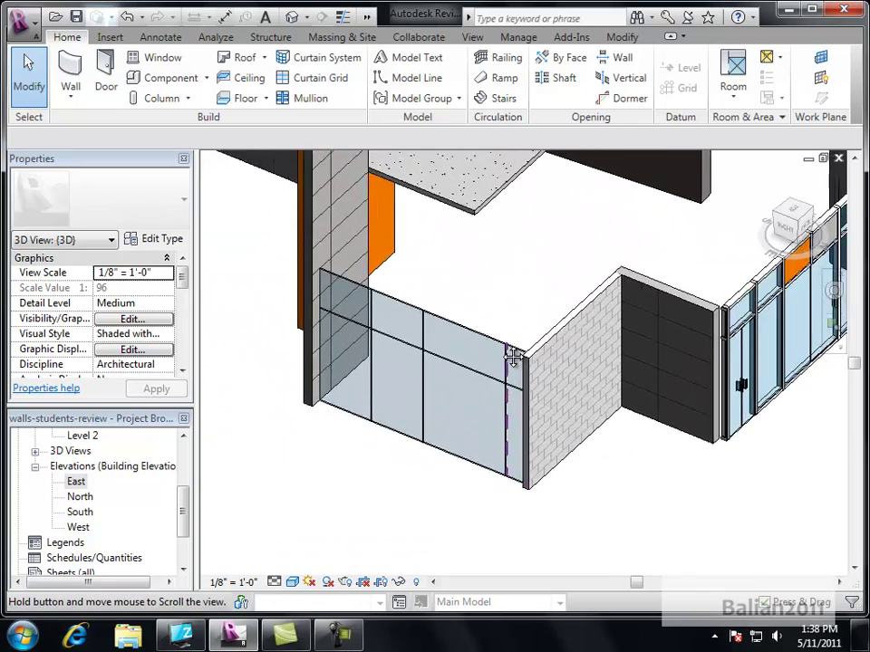
scroll(567, 329, "up", 4)
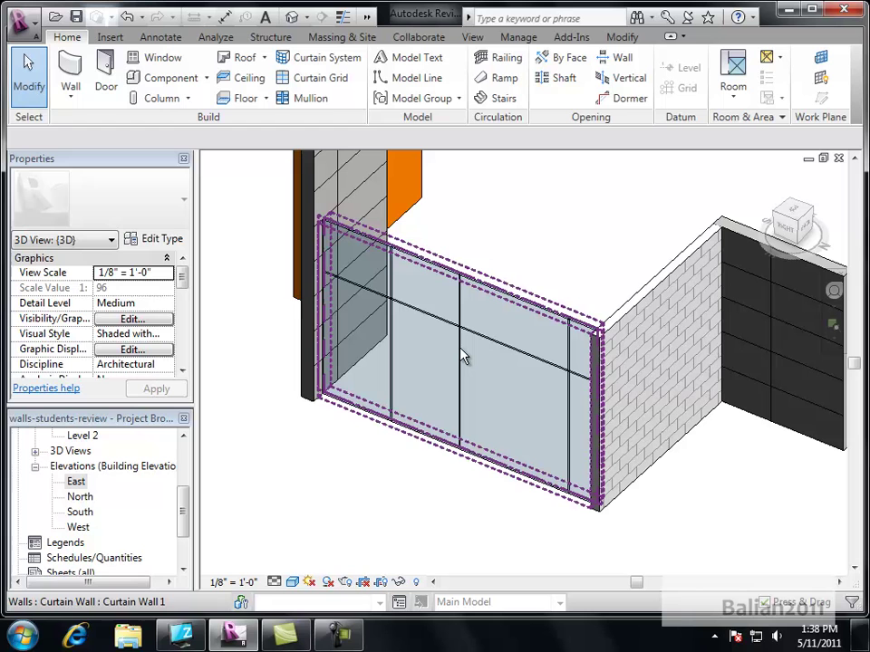
key("Tab")
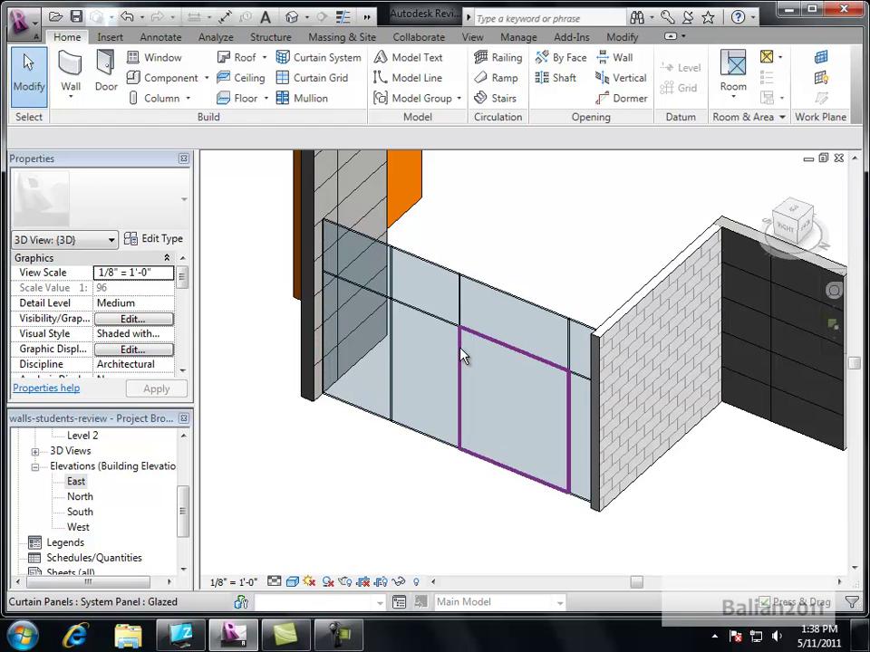
left_click(464, 356)
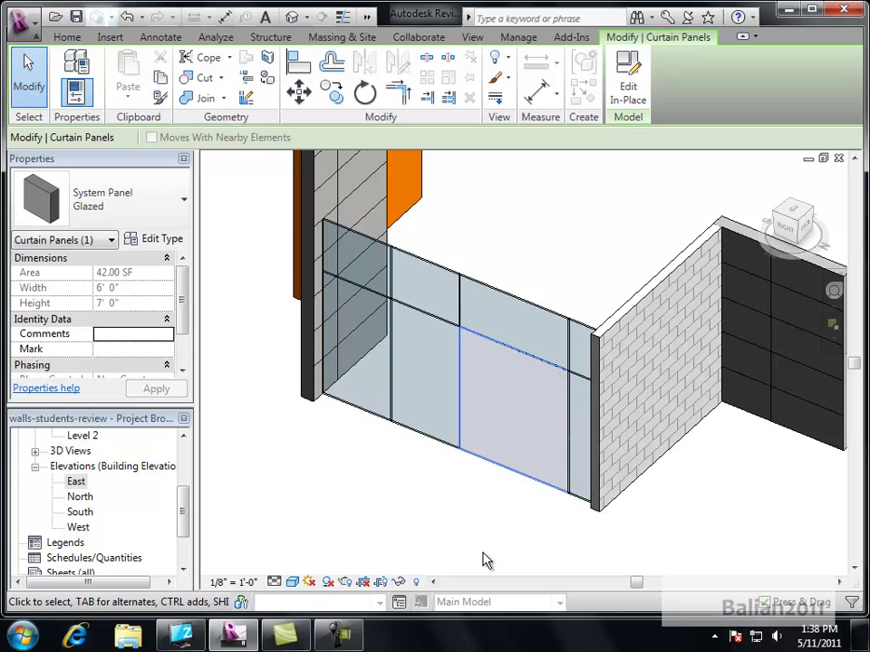
scroll(522, 452, "up", 3)
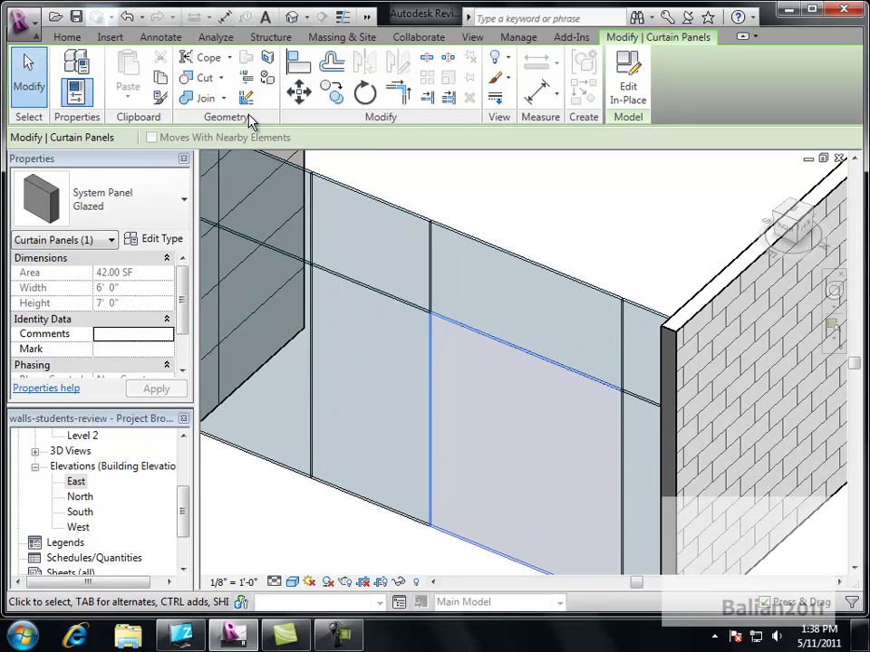
Change the selected panel's type to Curtain Wall Dbl Glass, making a 6' x 7' double door
left_click(133, 206)
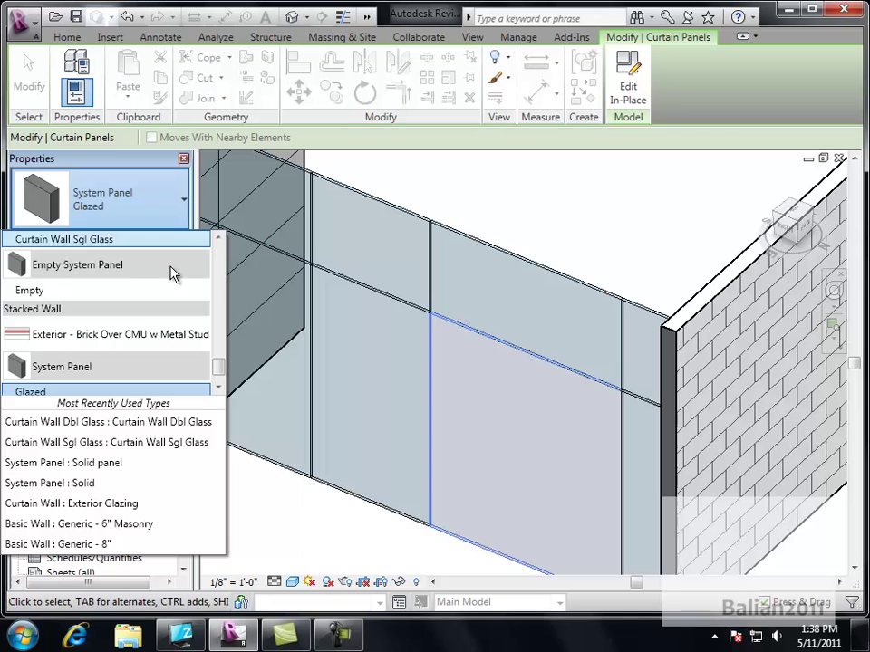
left_click_drag(219, 374, 219, 351)
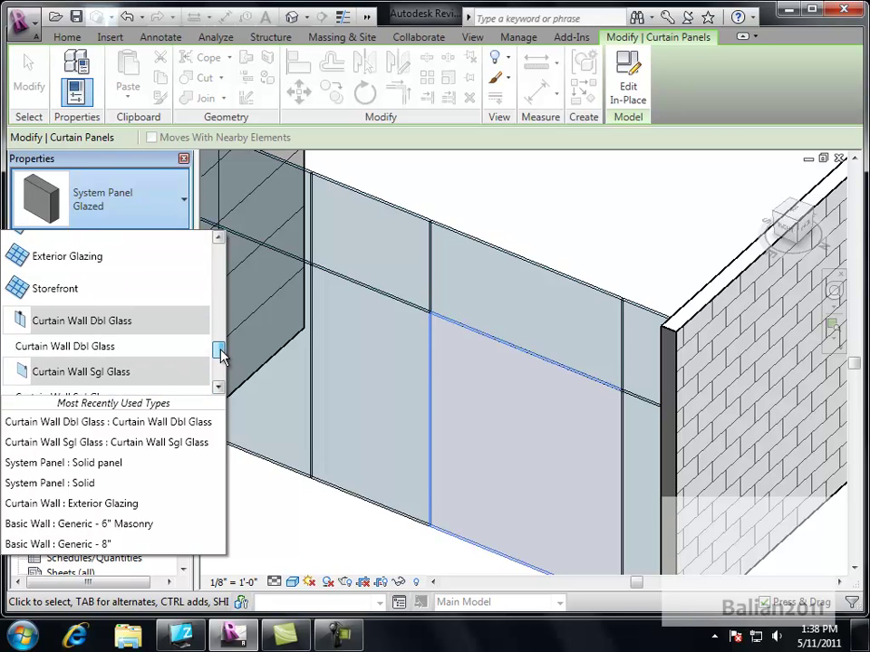
left_click(84, 352)
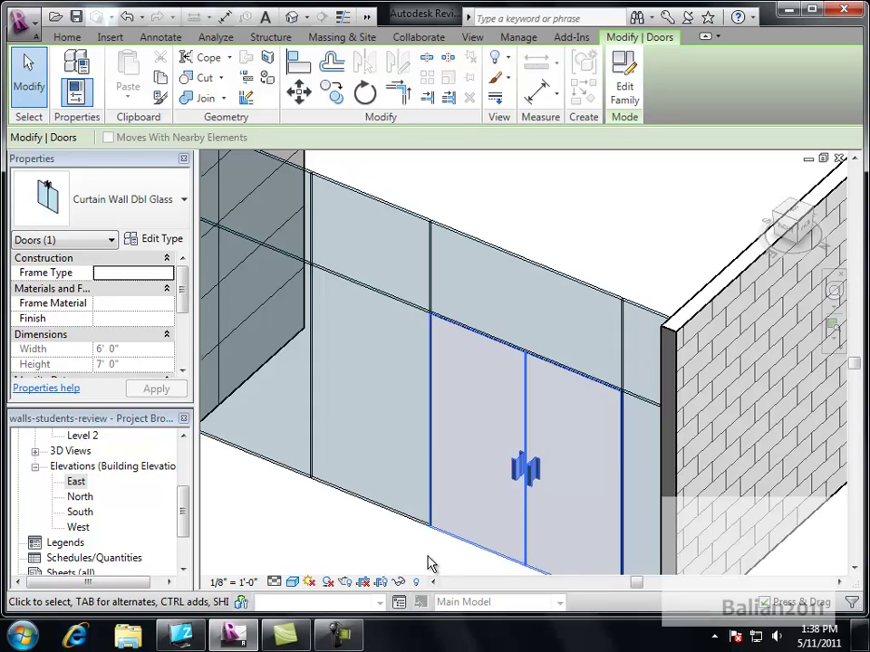
middle_click_drag(431, 563, 469, 477)
middle_click_drag(447, 534, 433, 524)
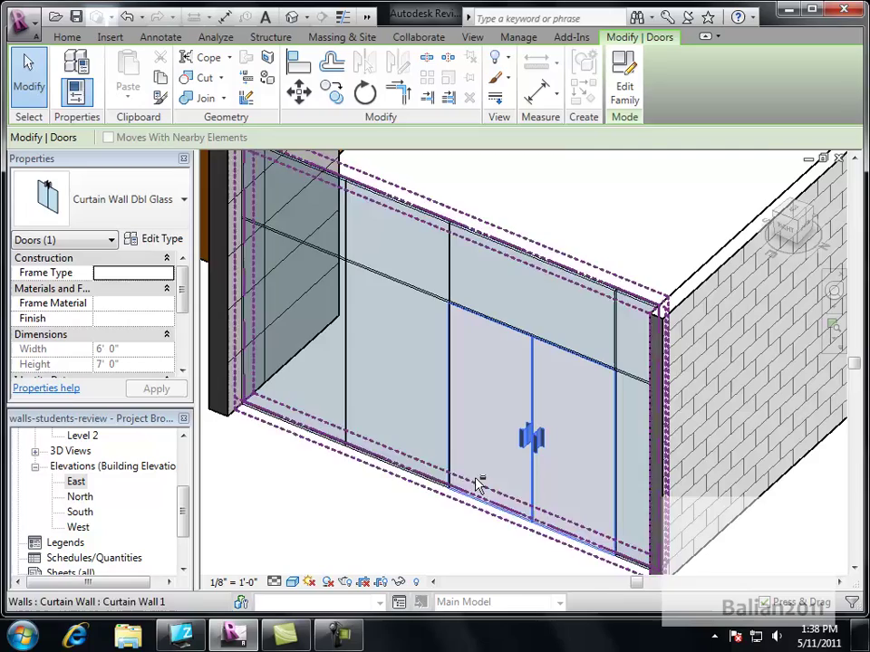
middle_click_drag(476, 476, 535, 365, "shift")
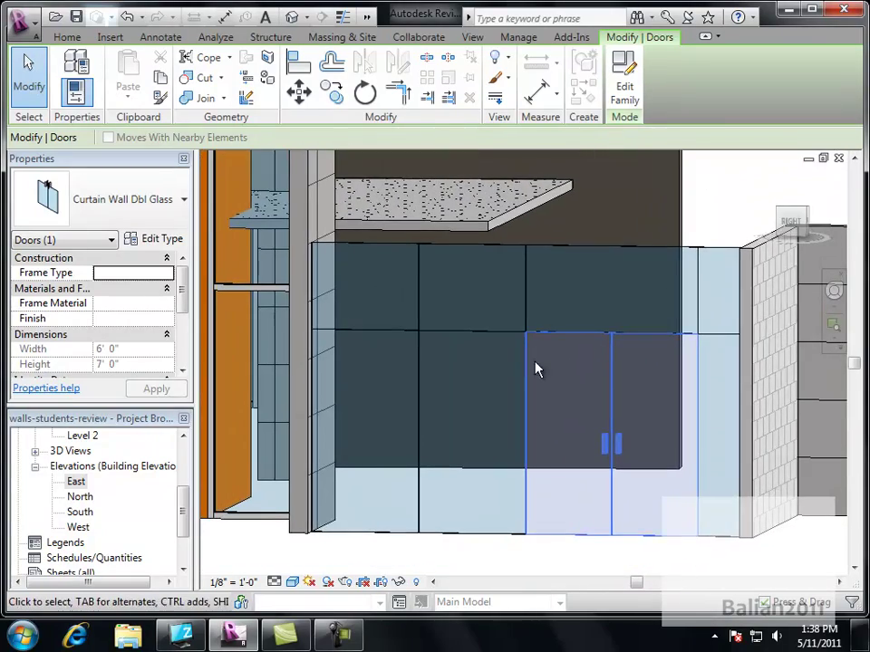
Place individual mullions on the middle grid line, top edge, vertical grid lines and left edge
left_click(66, 38)
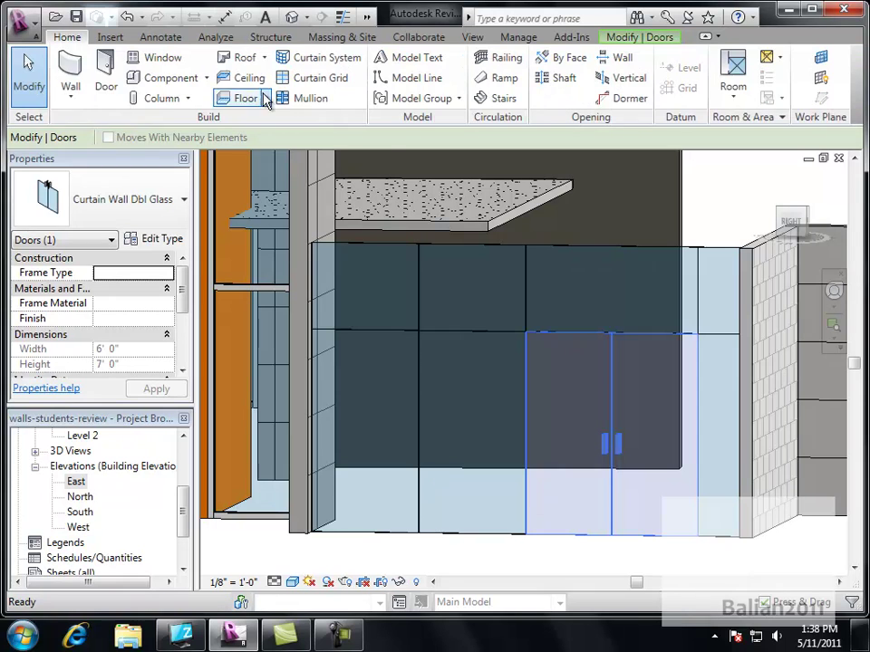
left_click(313, 99)
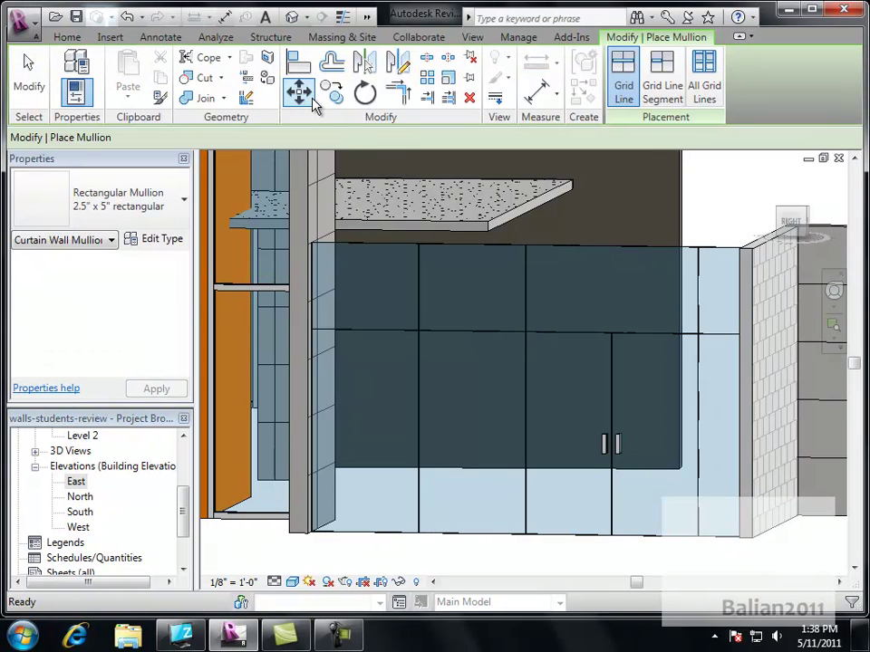
left_click(497, 334)
left_click(488, 252)
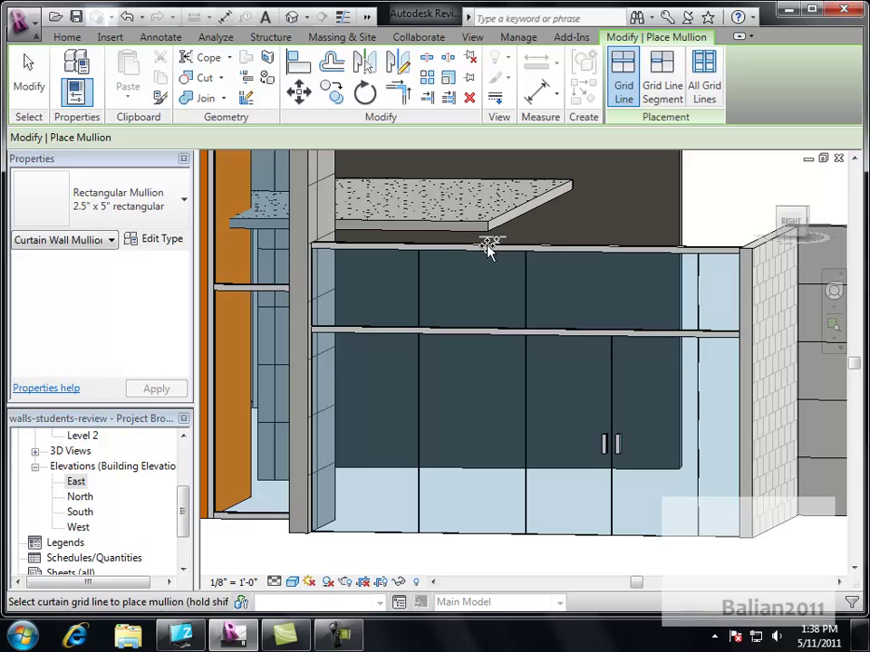
left_click(526, 288)
left_click(697, 299)
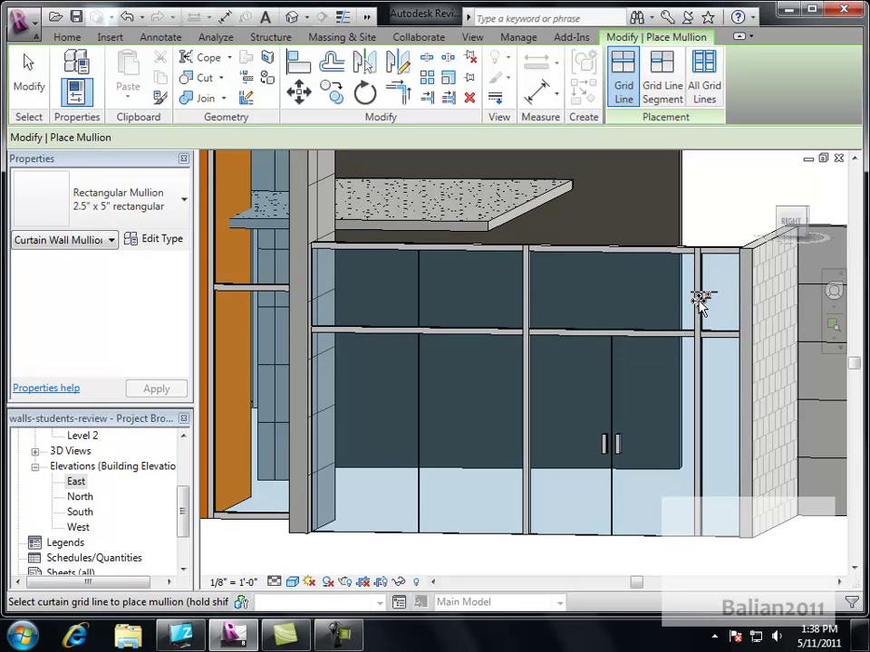
left_click(419, 290)
left_click(315, 292)
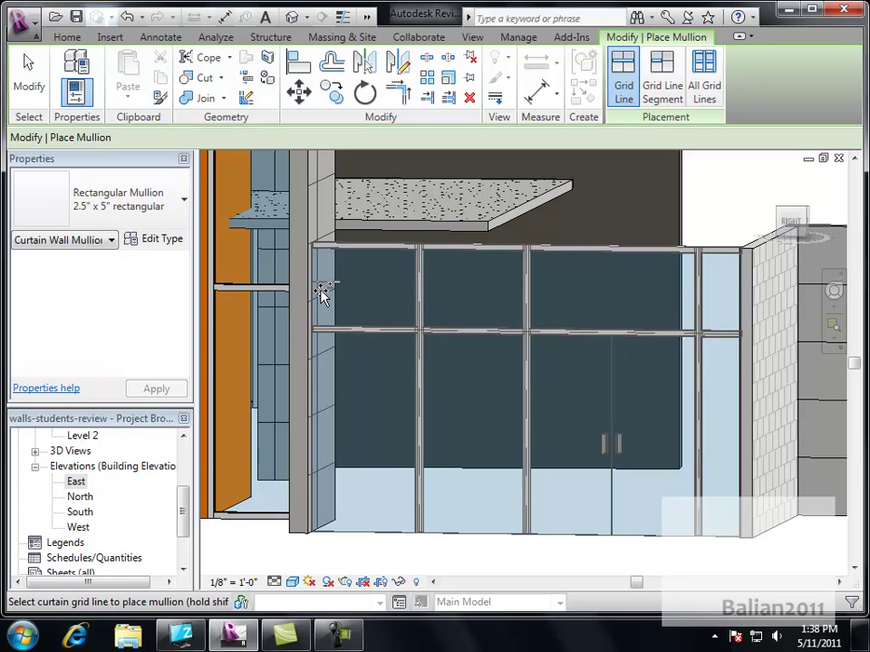
left_click(314, 292)
Add Rectangular Mullion 2.5" x 5" mullions on all remaining curtain grid lines with All Grid Lines
middle_click_drag(372, 361, 377, 333, "shift")
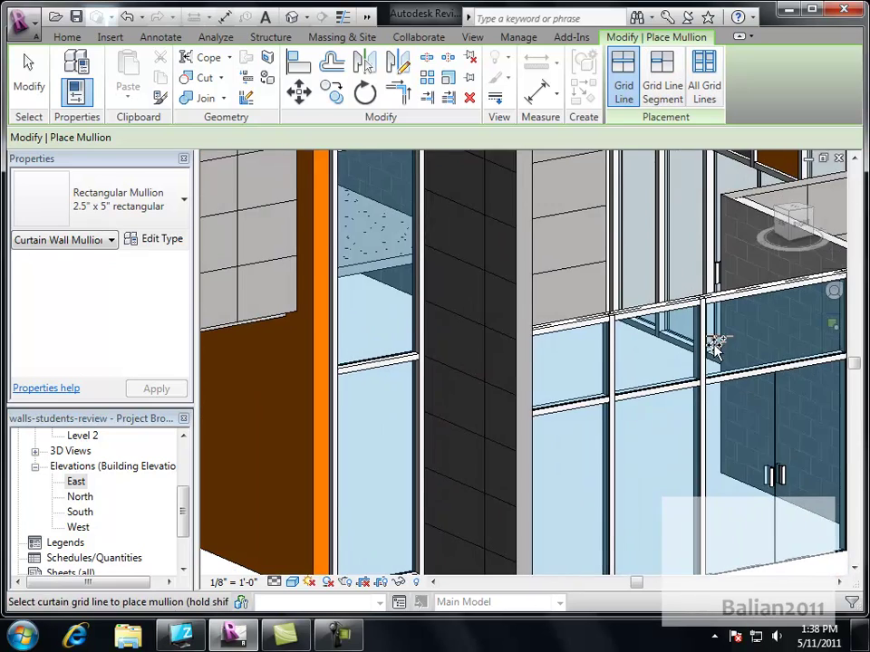
middle_click_drag(714, 345, 462, 296)
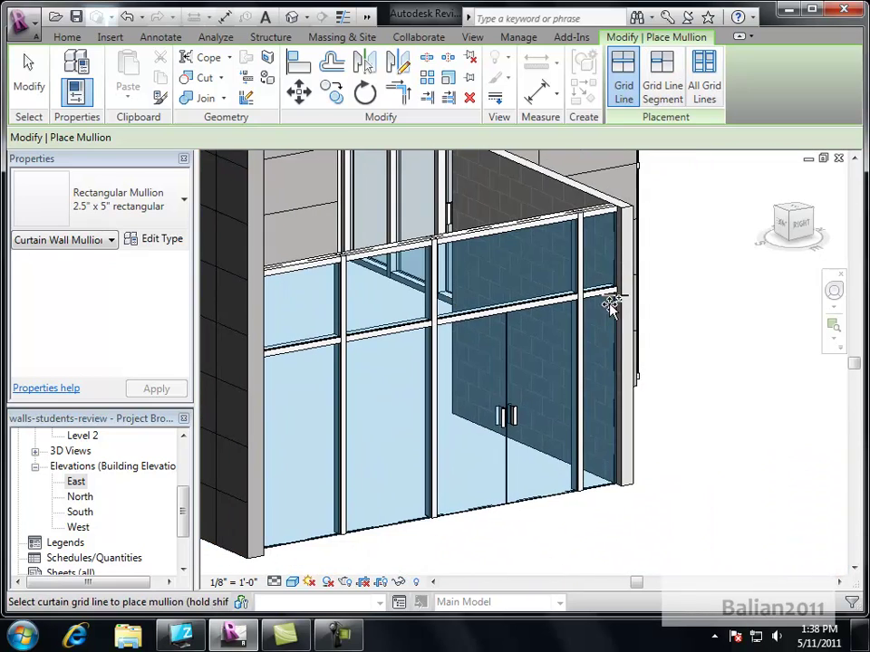
left_click(594, 486)
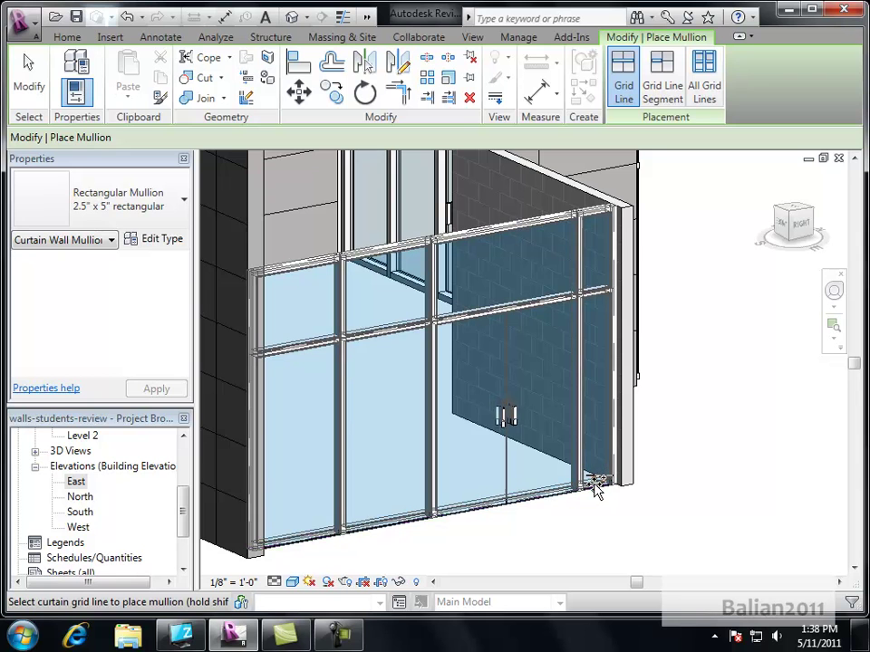
left_click(28, 74)
left_click(489, 512)
Select the sill mullion beneath the double glass door and delete it
left_click(493, 516)
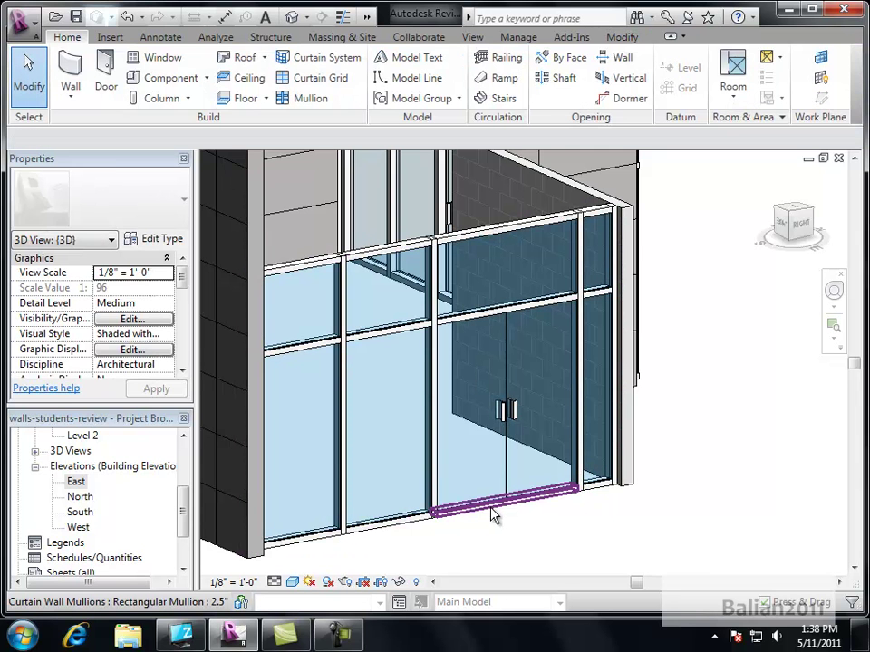
key("Tab")
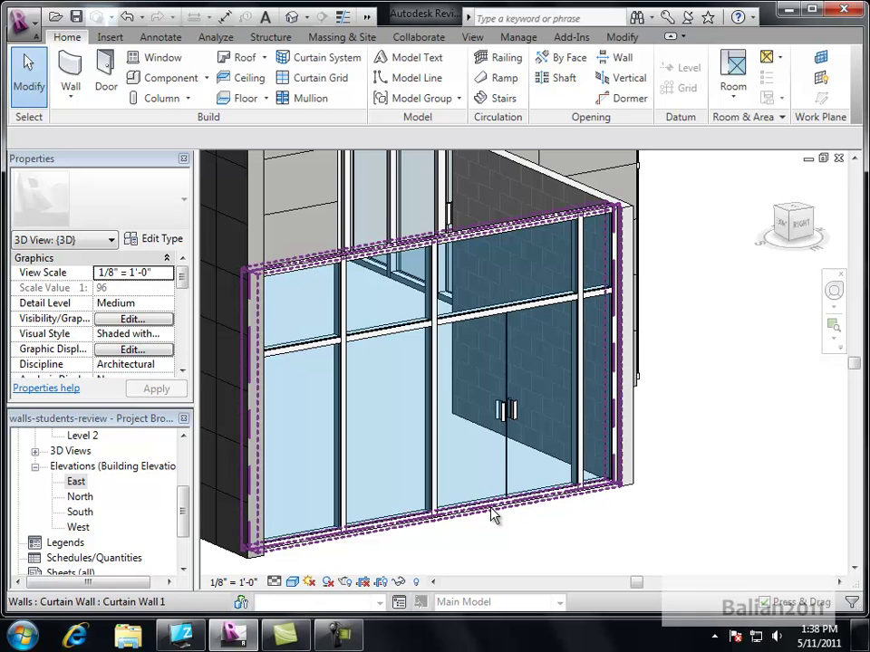
left_click(490, 513)
left_click(491, 538)
left_click(486, 514)
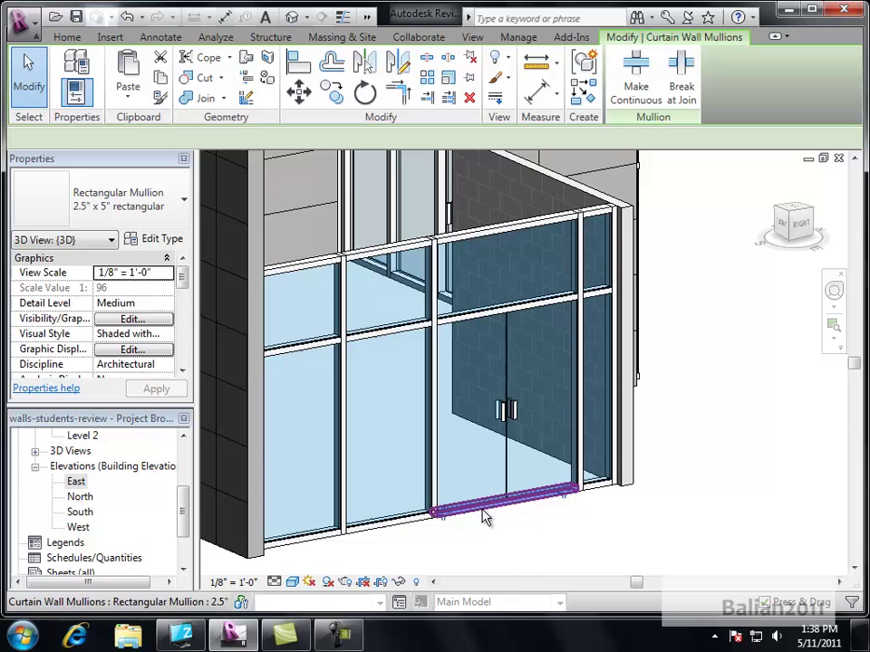
scroll(534, 552, "up", 2)
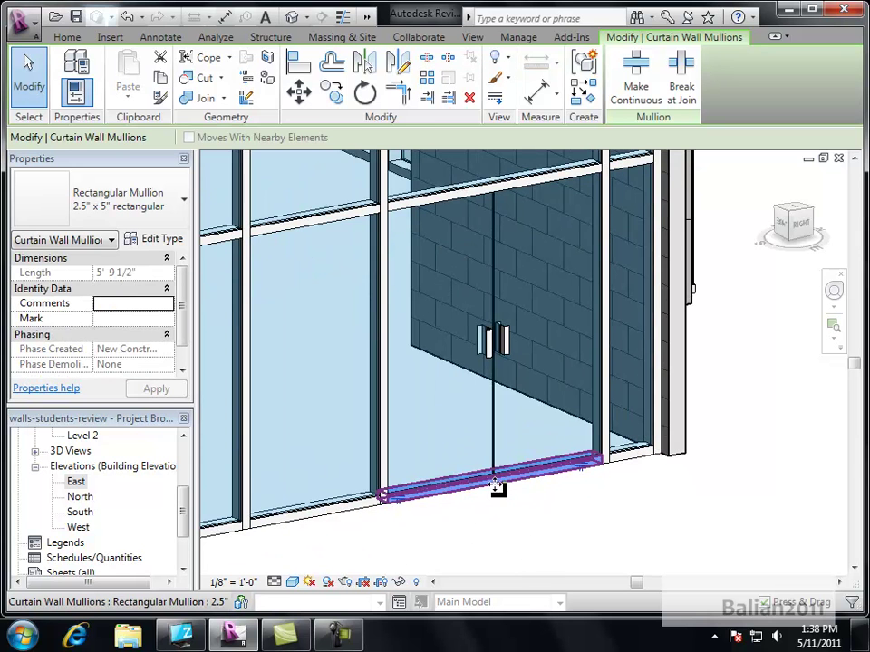
key("Delete")
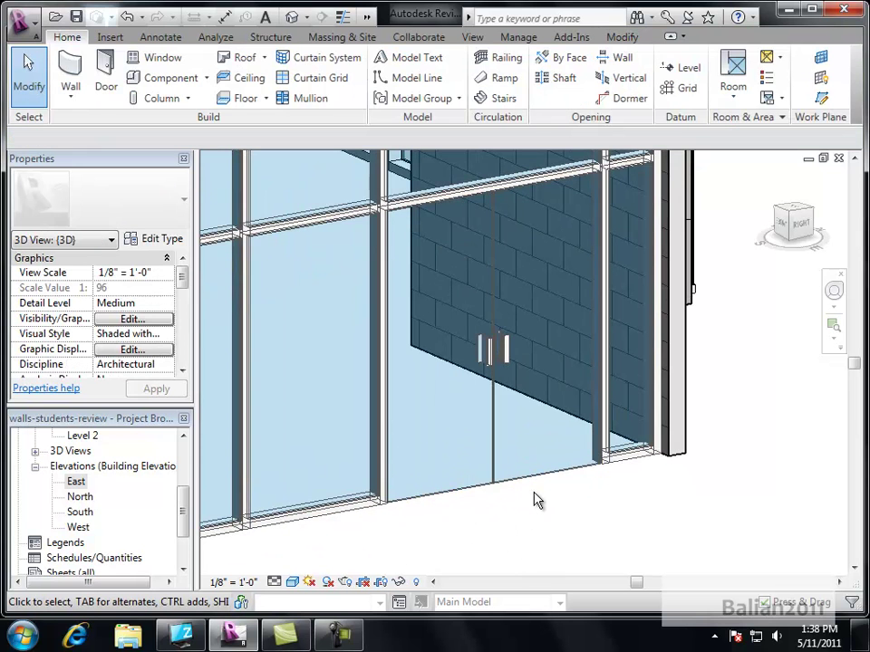
scroll(524, 430, "down", 1)
middle_click_drag(524, 430, 475, 473)
Change the upper glass panel above the left bay to System Panel: Solid panel
middle_click_drag(379, 202, 549, 291)
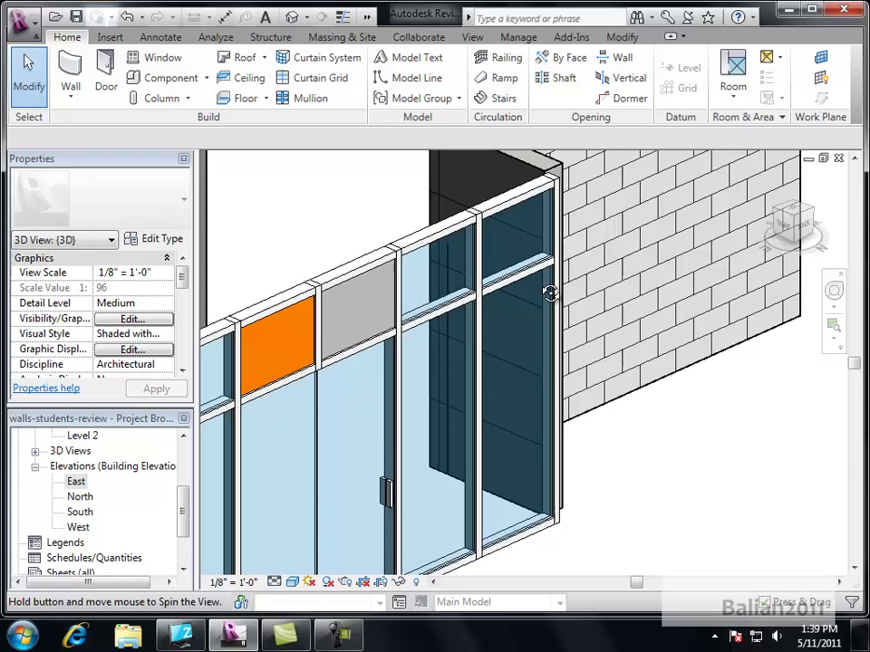
middle_click_drag(365, 425, 566, 363)
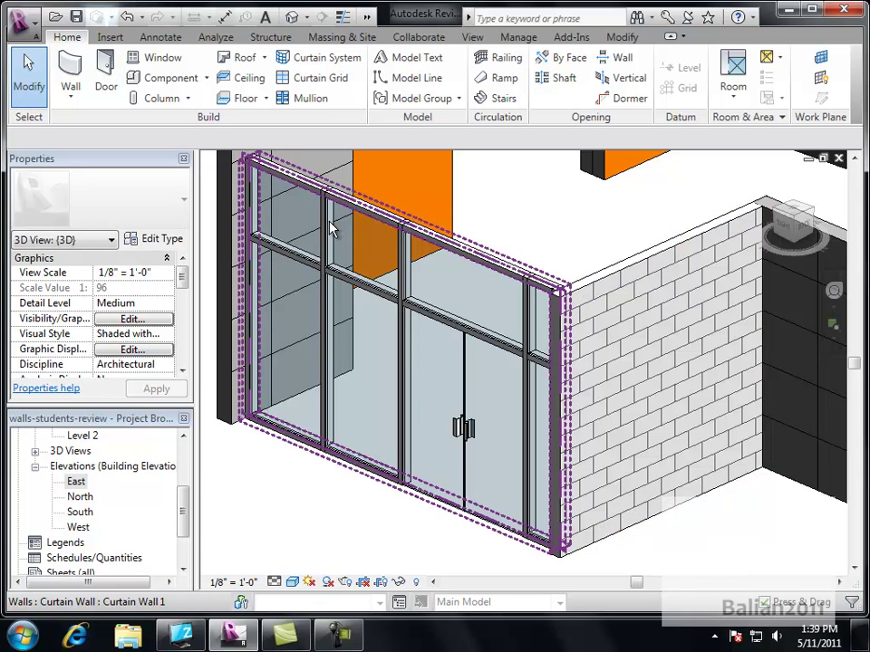
key("Tab")
key("Tab")
key("Tab")
key("Tab")
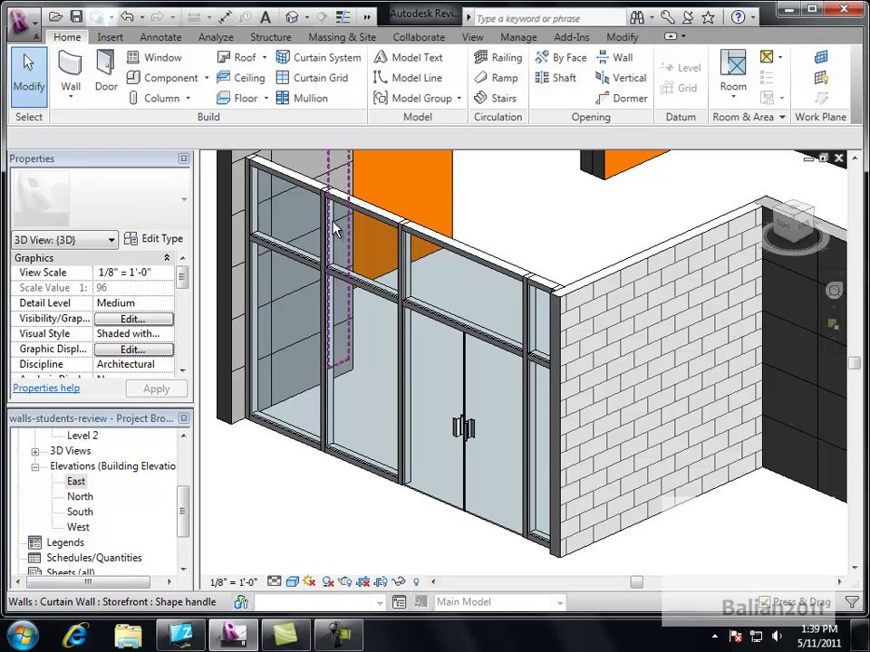
key("Tab")
key("Tab")
key("Tab")
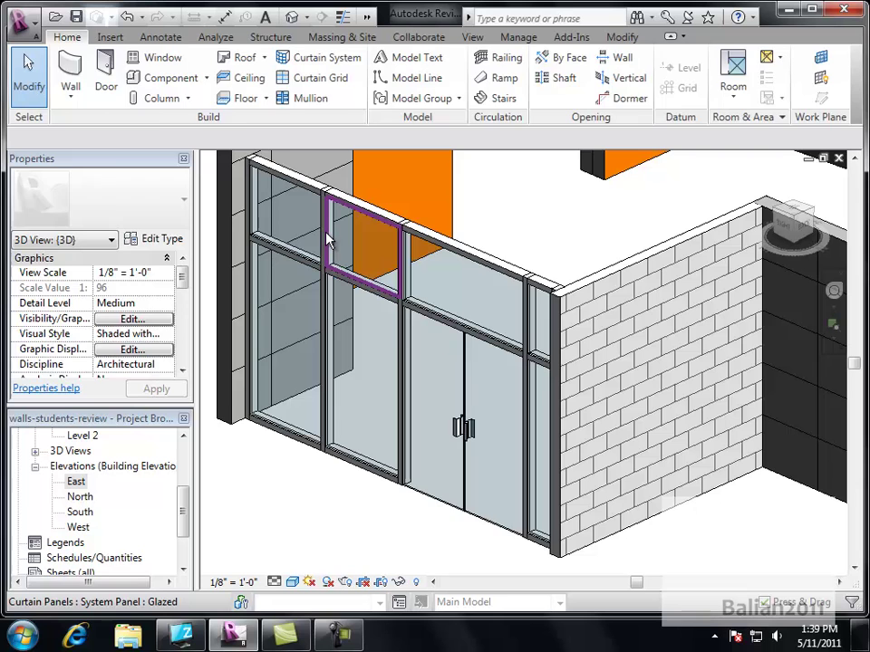
left_click(329, 232)
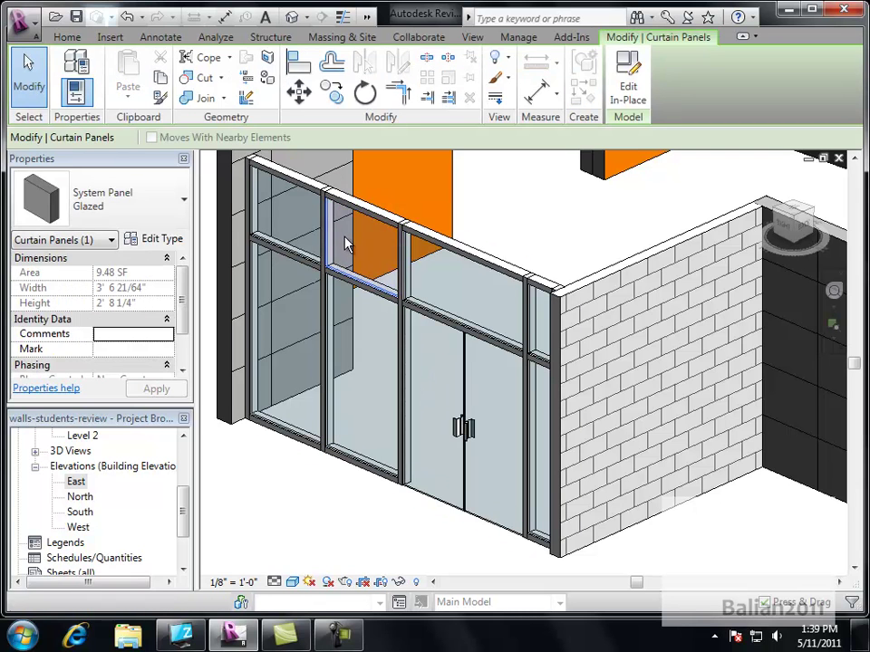
left_click(151, 211)
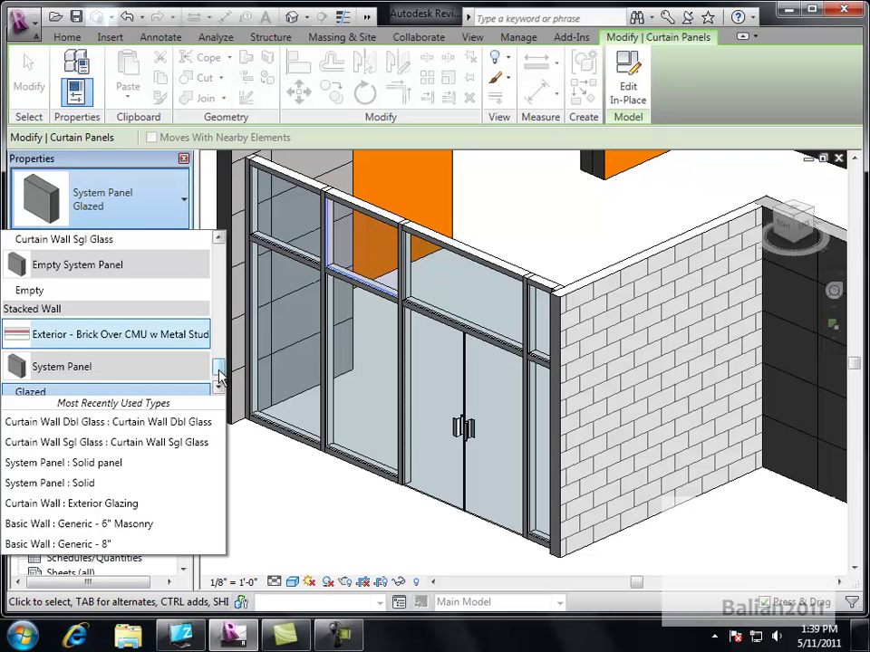
scroll(220, 375, "down", 2)
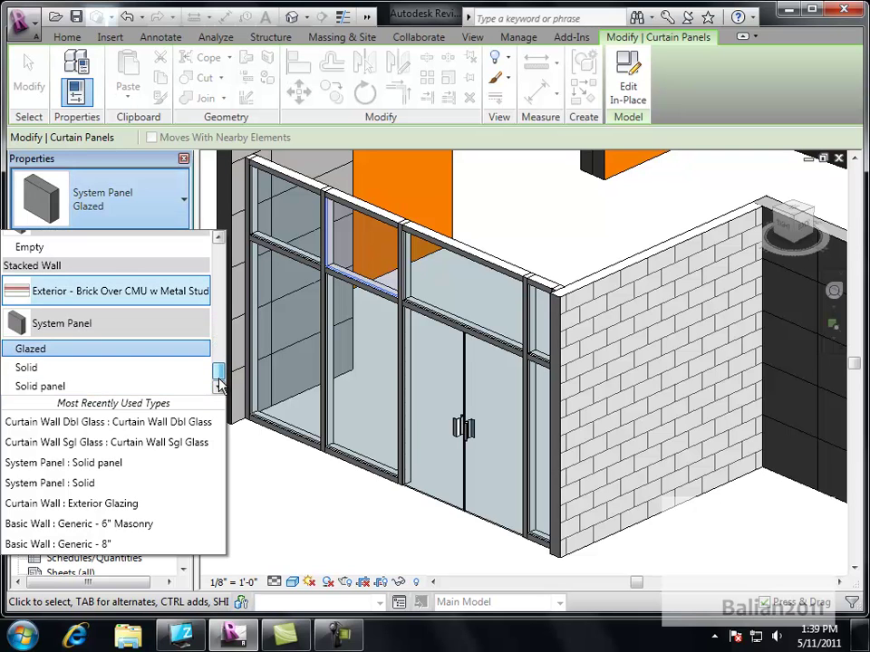
left_click(73, 386)
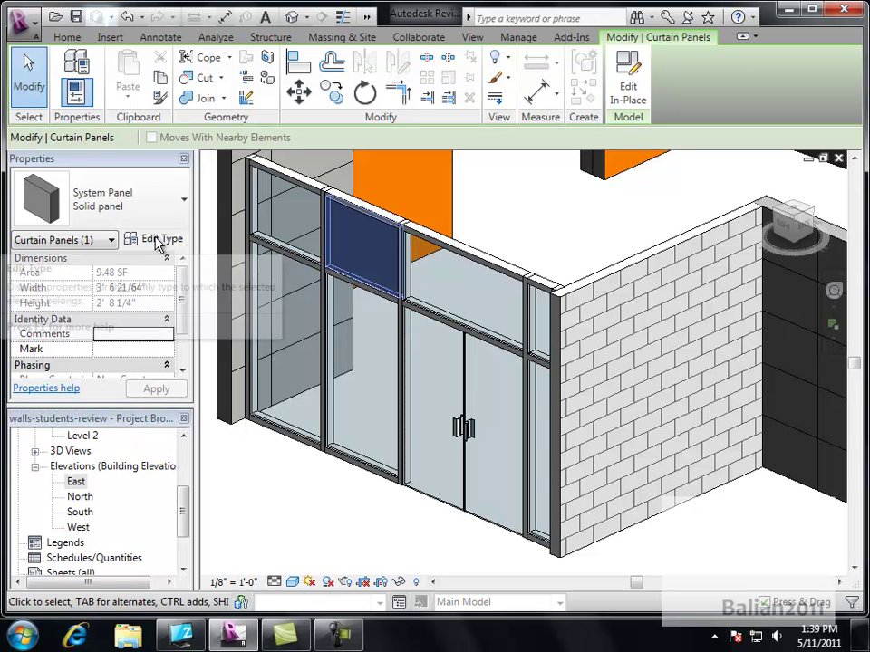
left_click(334, 528)
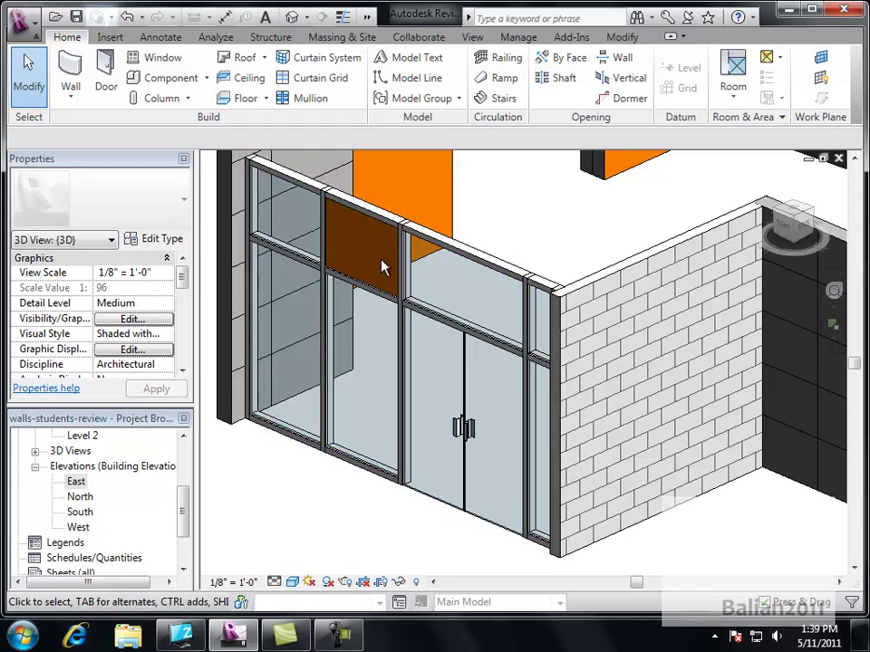
middle_click_drag(462, 418, 492, 464, "shift")
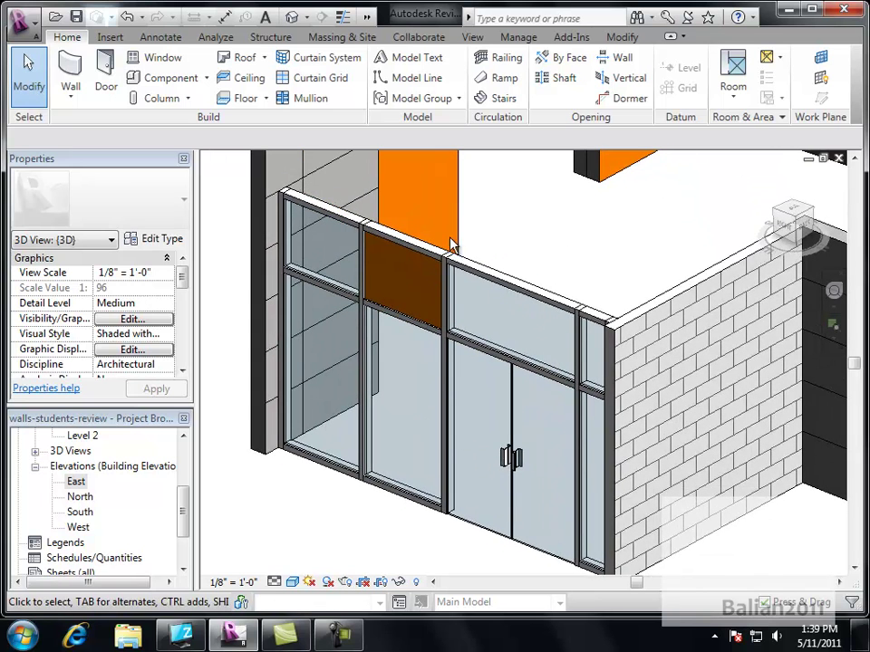
left_click(444, 387)
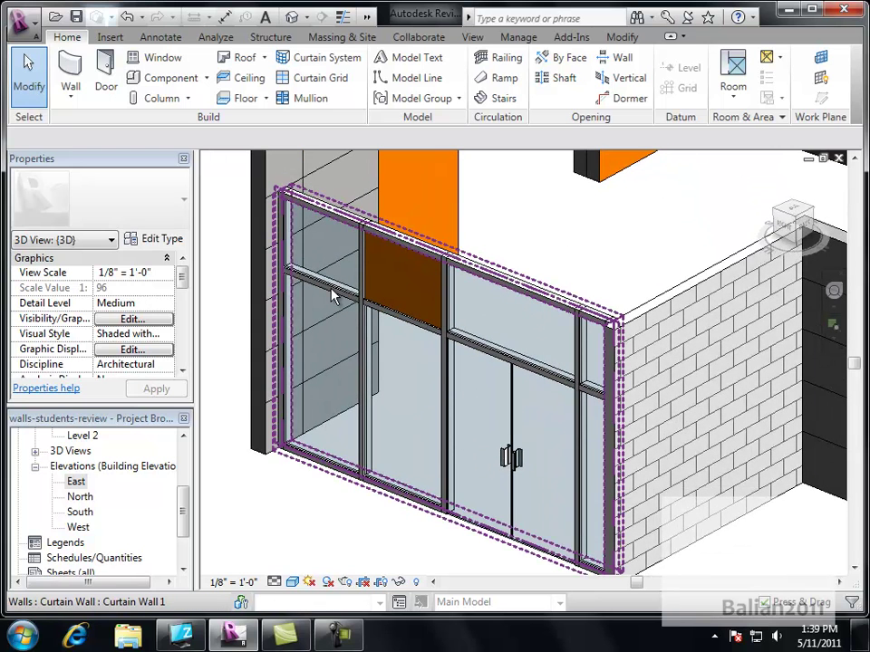
key("Escape")
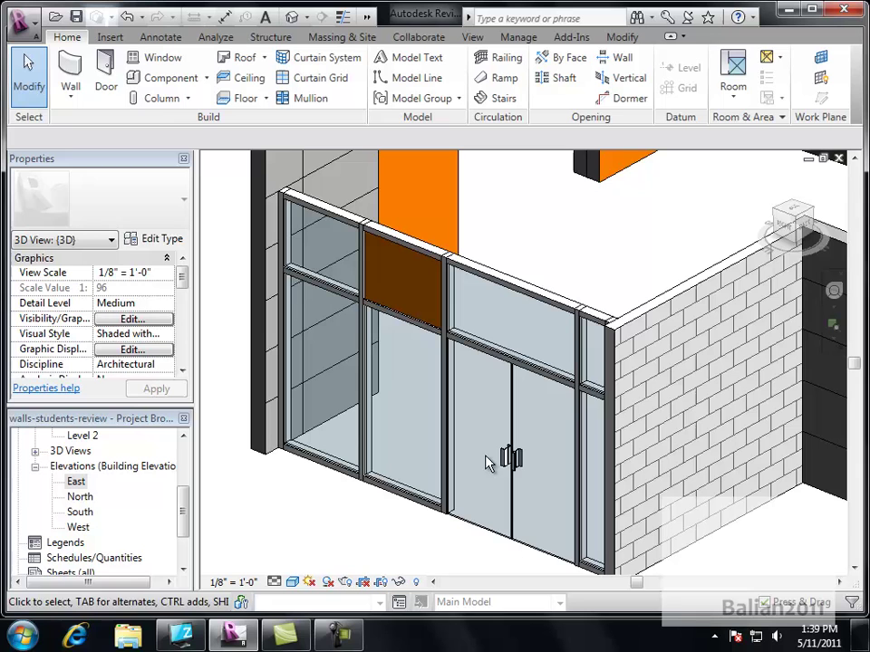
left_click(110, 91)
left_click(120, 205)
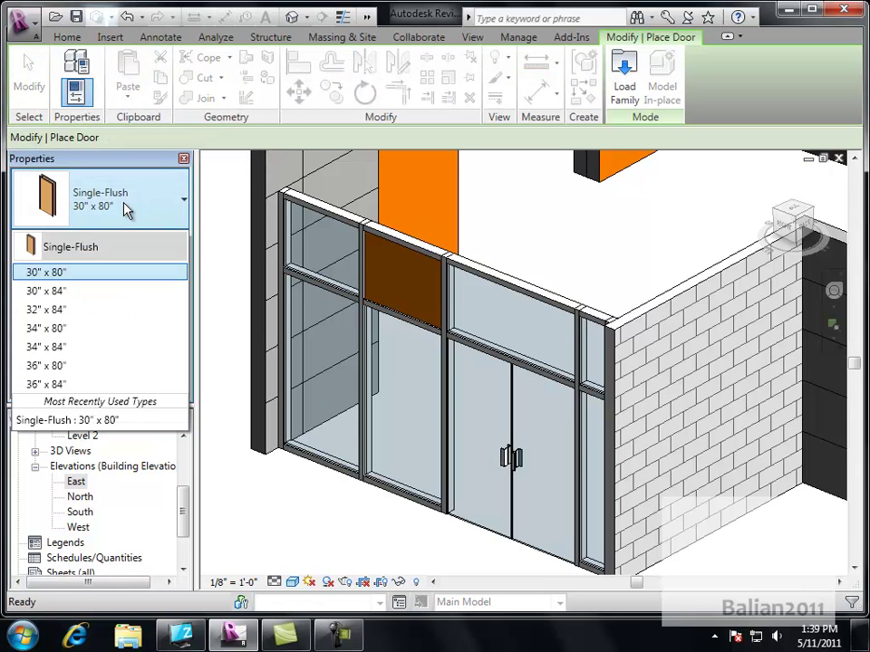
left_click(67, 36)
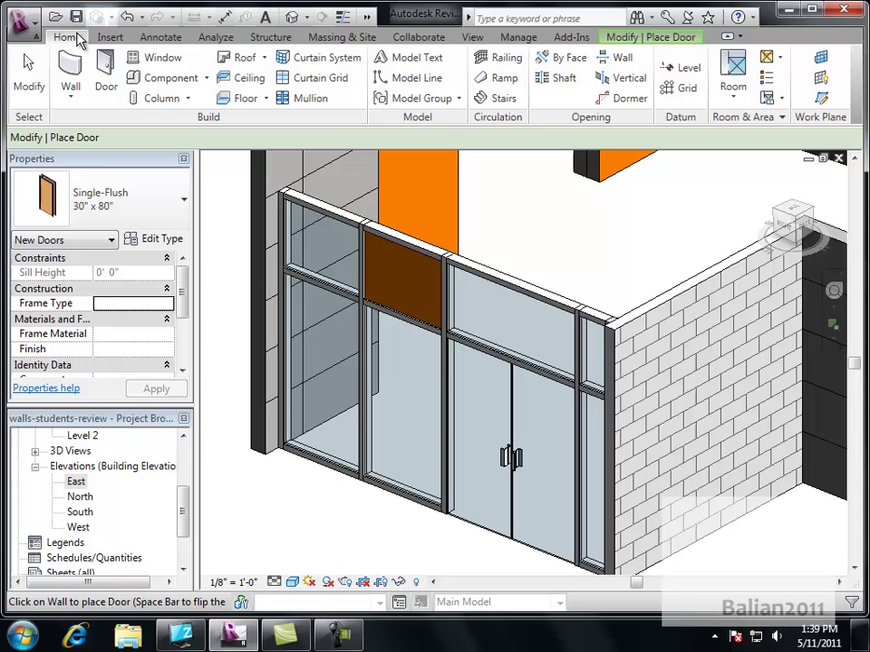
left_click(108, 39)
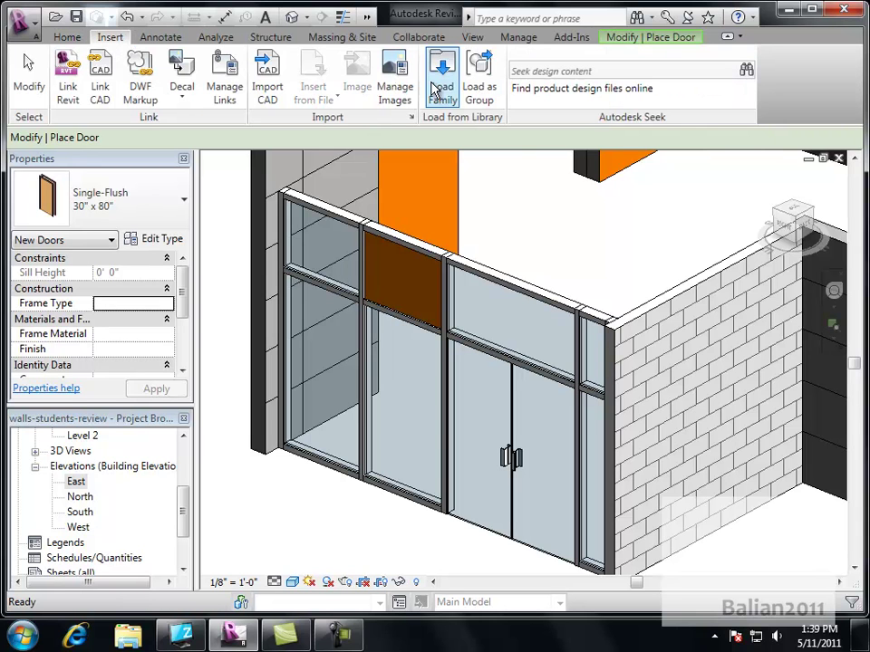
left_click(67, 36)
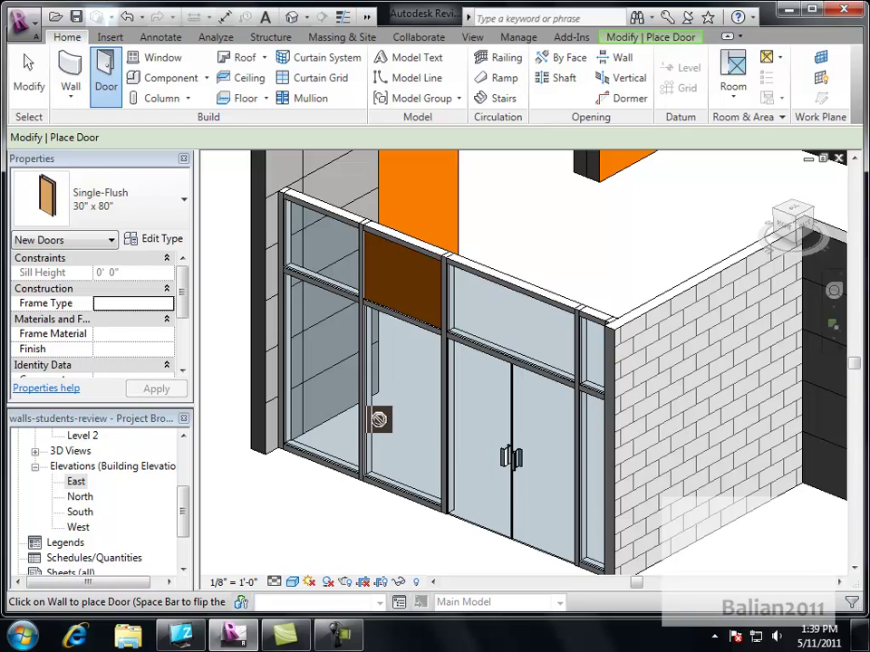
key("Escape")
key("Escape")
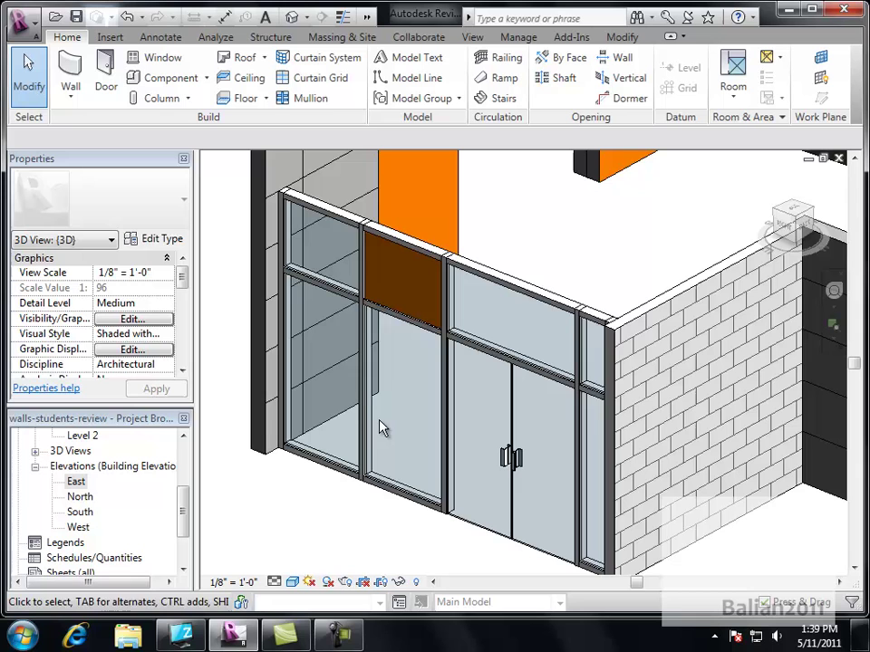
left_click(340, 639)
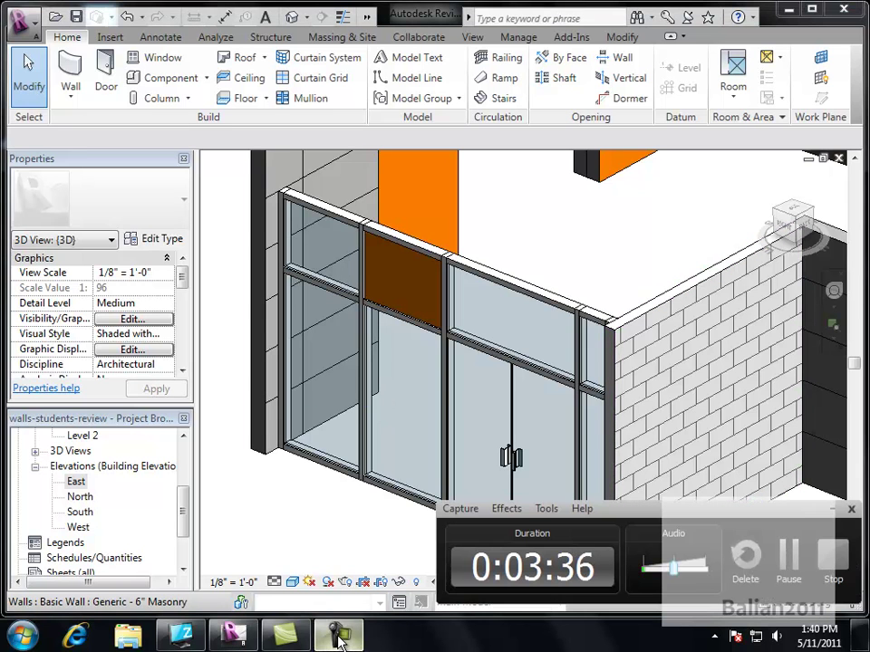